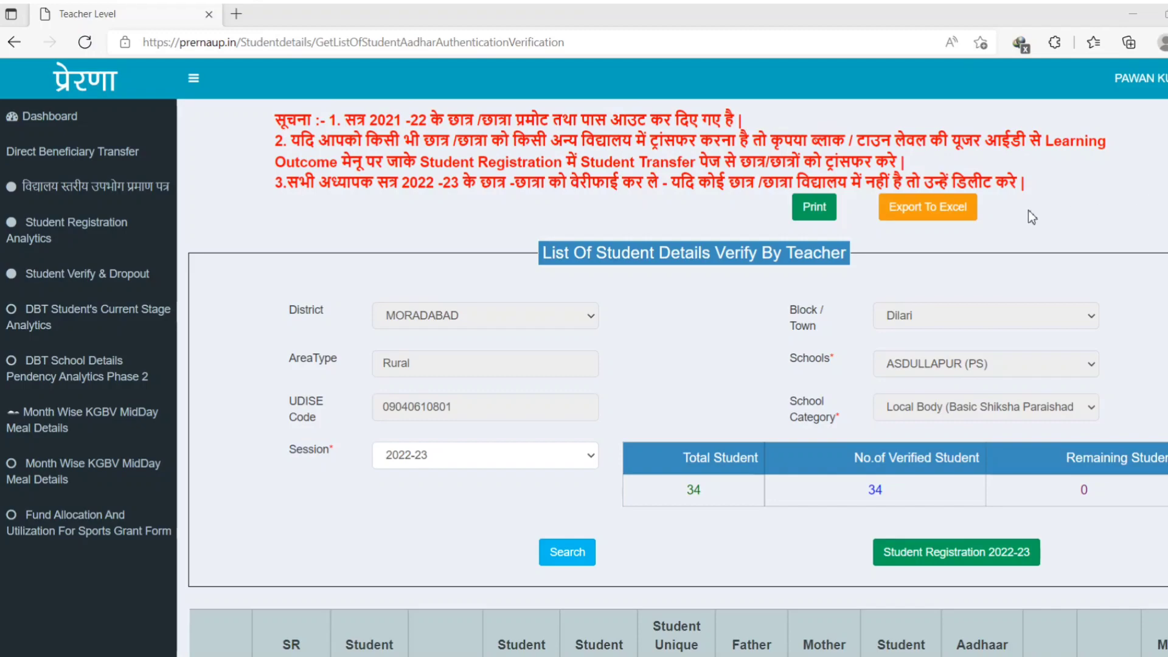
scroll(1029, 221, down, 4)
scroll(1034, 237, down, 10)
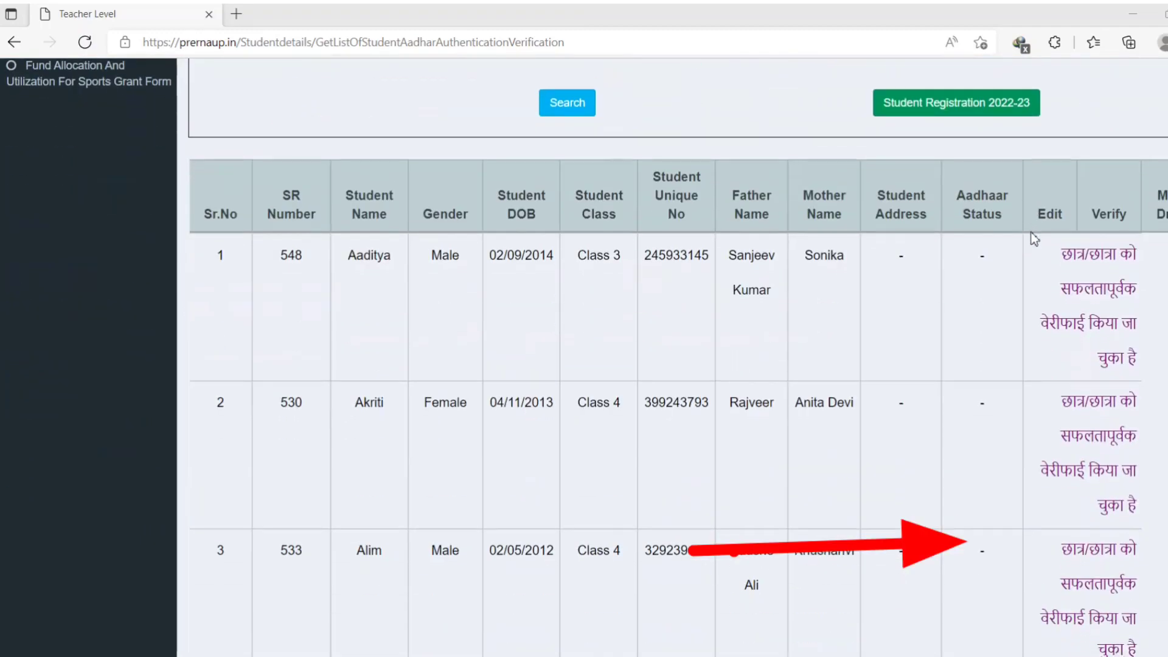
scroll(1034, 242, down, 1)
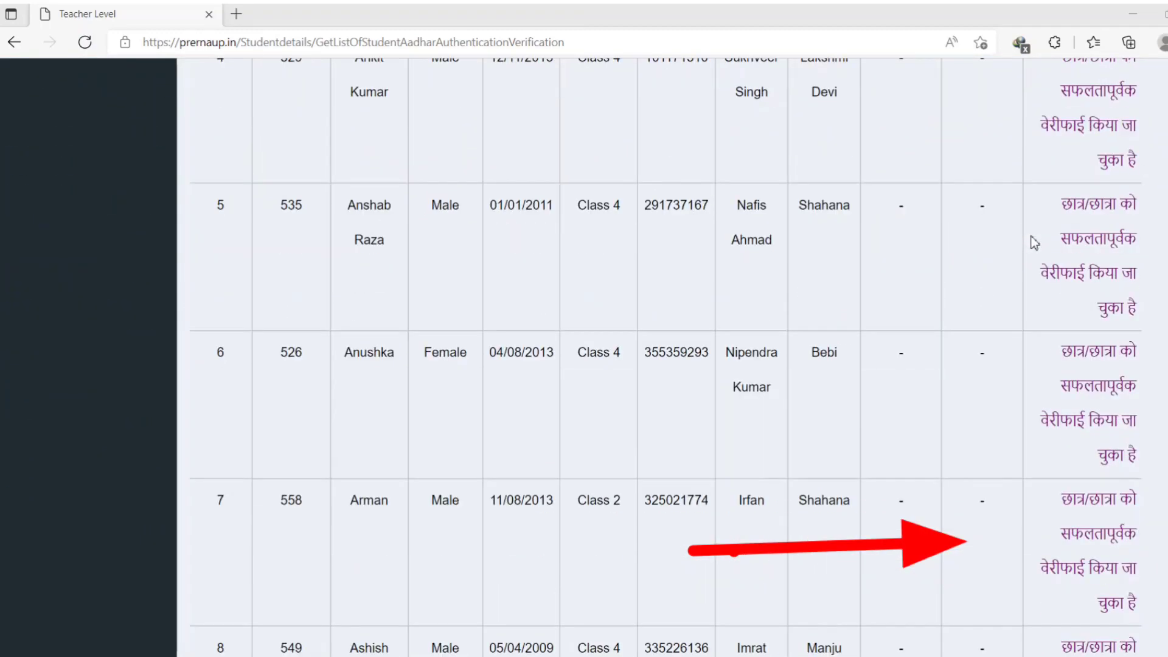
scroll(1034, 242, down, 15)
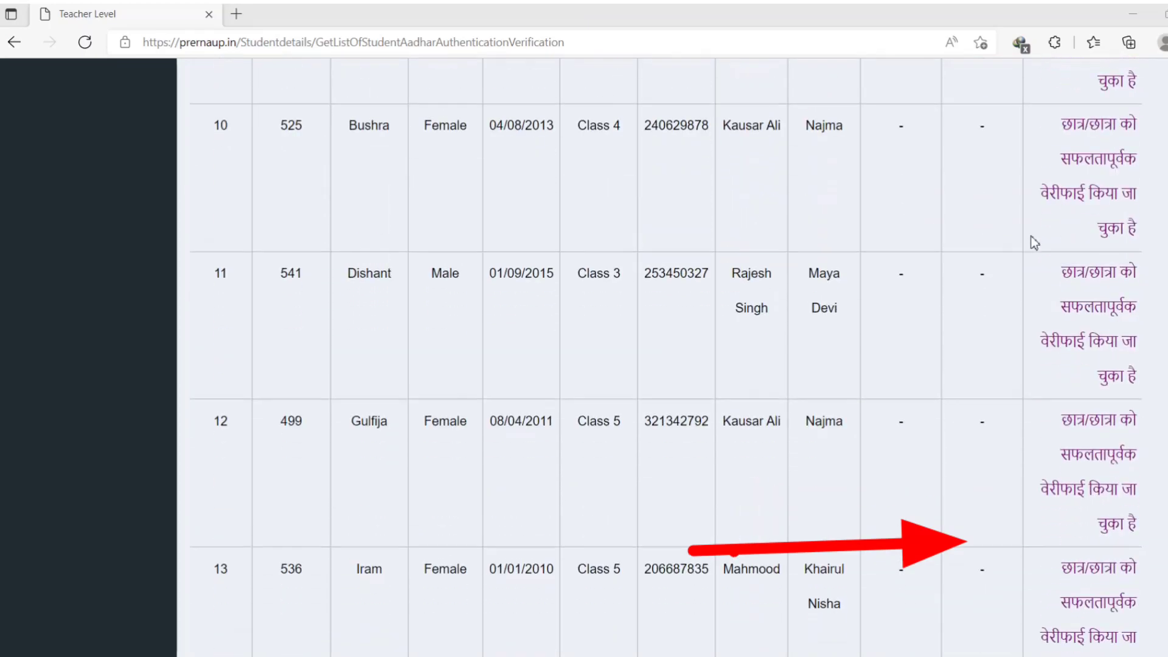
scroll(1034, 242, down, 20)
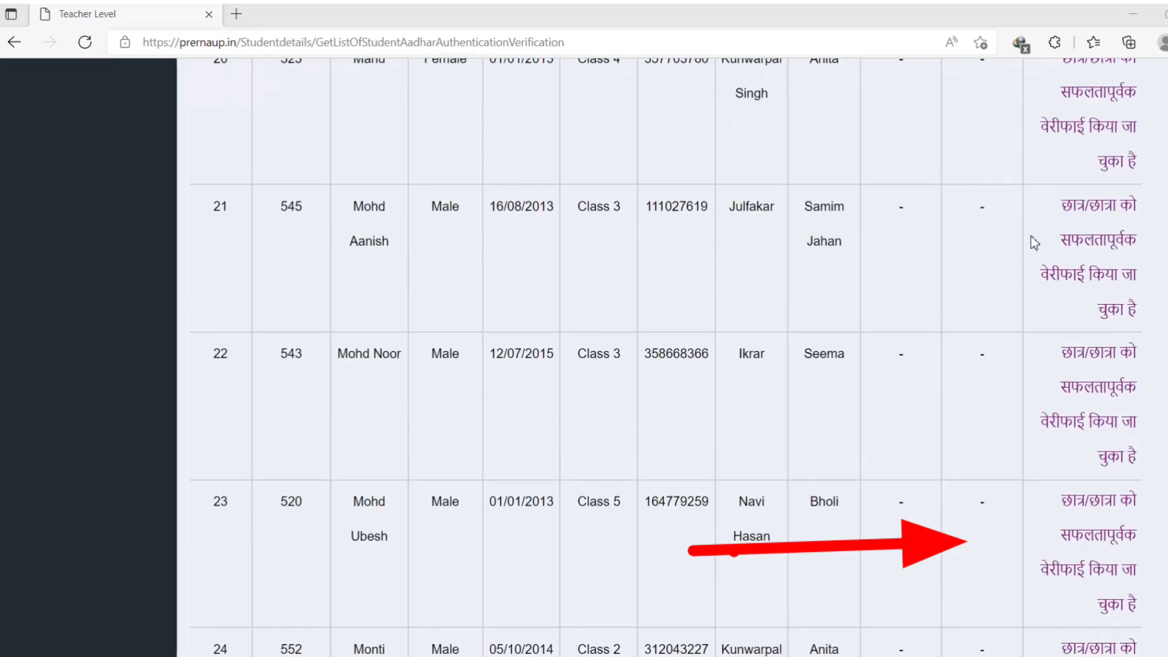
scroll(1033, 242, down, 20)
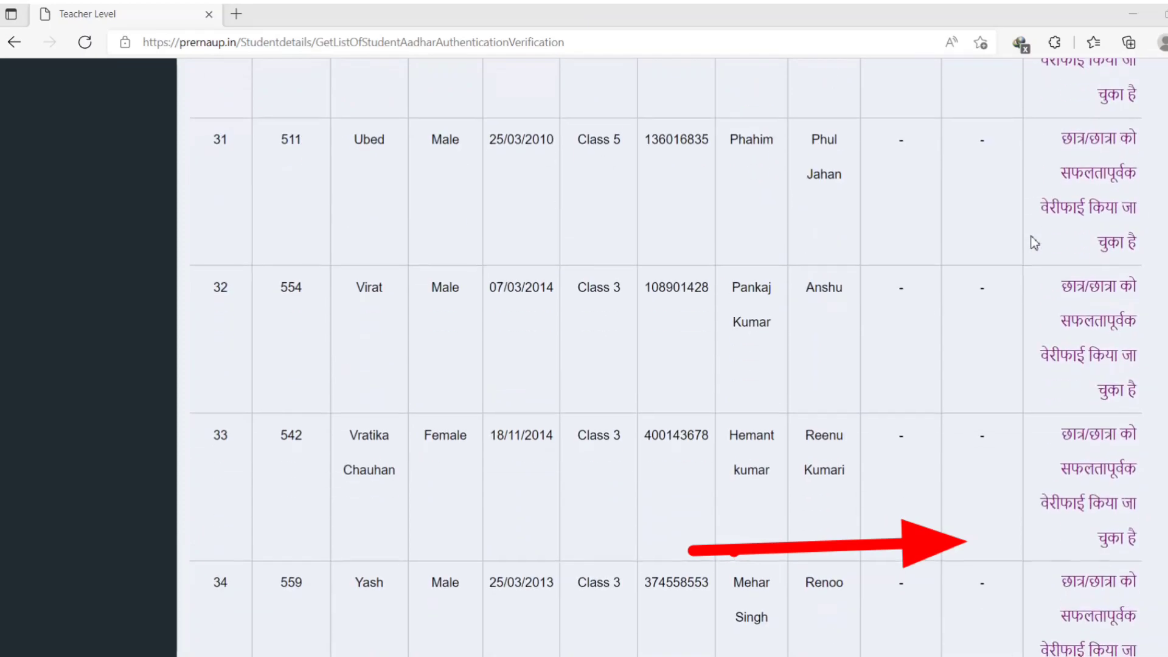
scroll(1034, 242, up, 6)
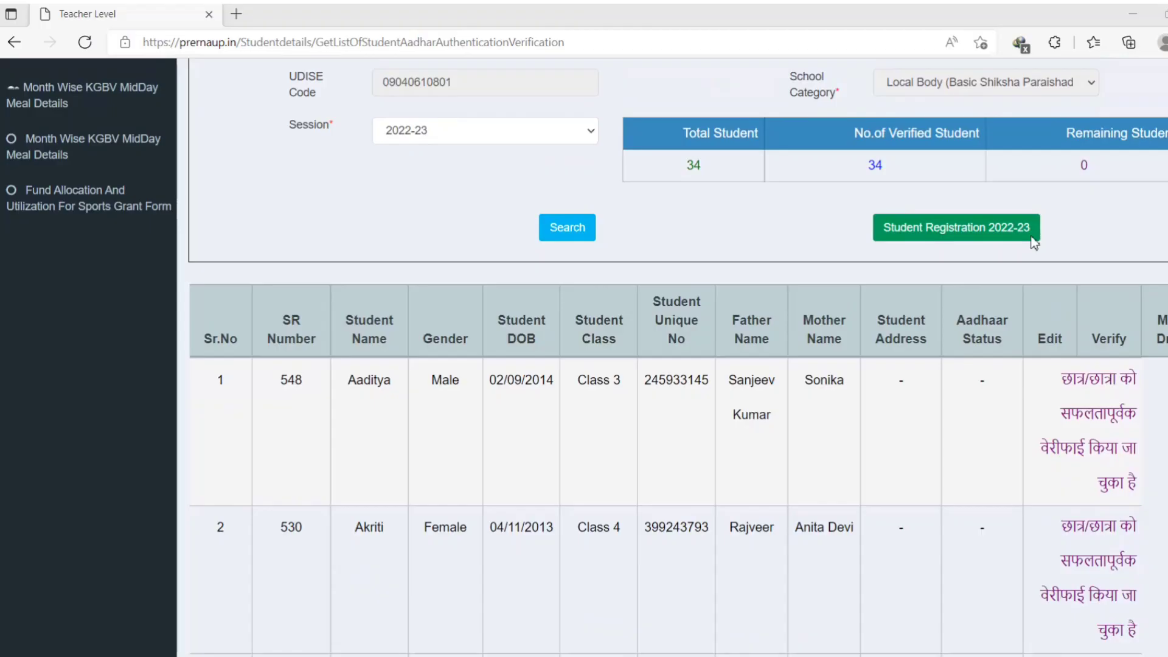
scroll(1034, 242, up, 5)
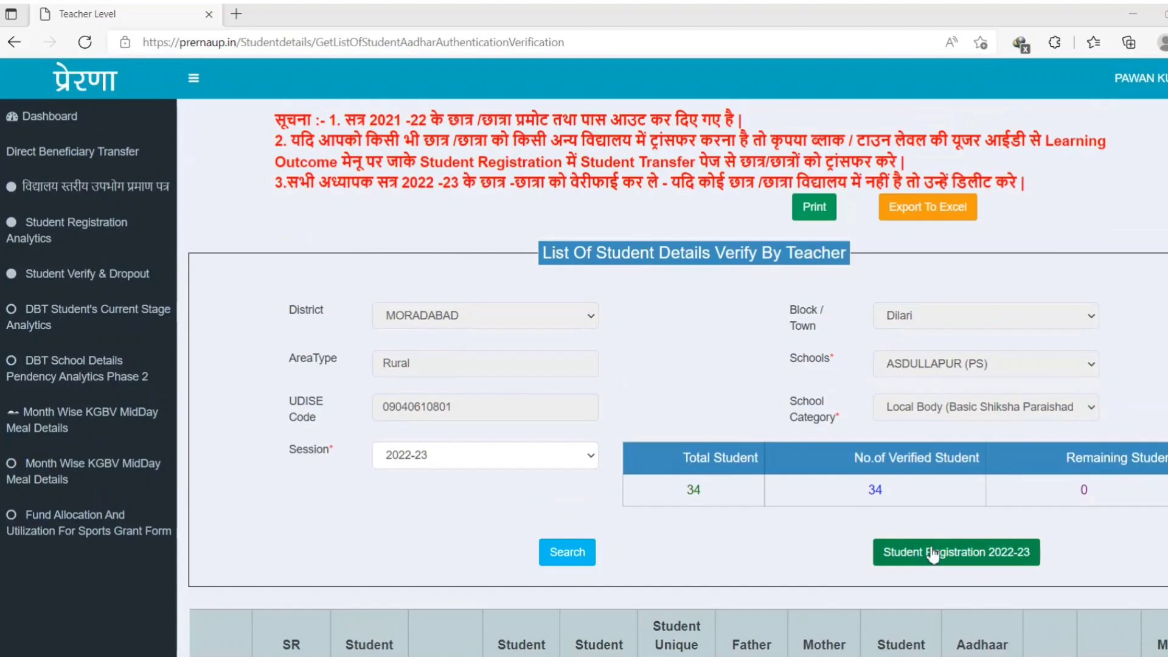
Start a 2022-23 student registration and choose Level - I in the कक्षा dropdown.
click(982, 553)
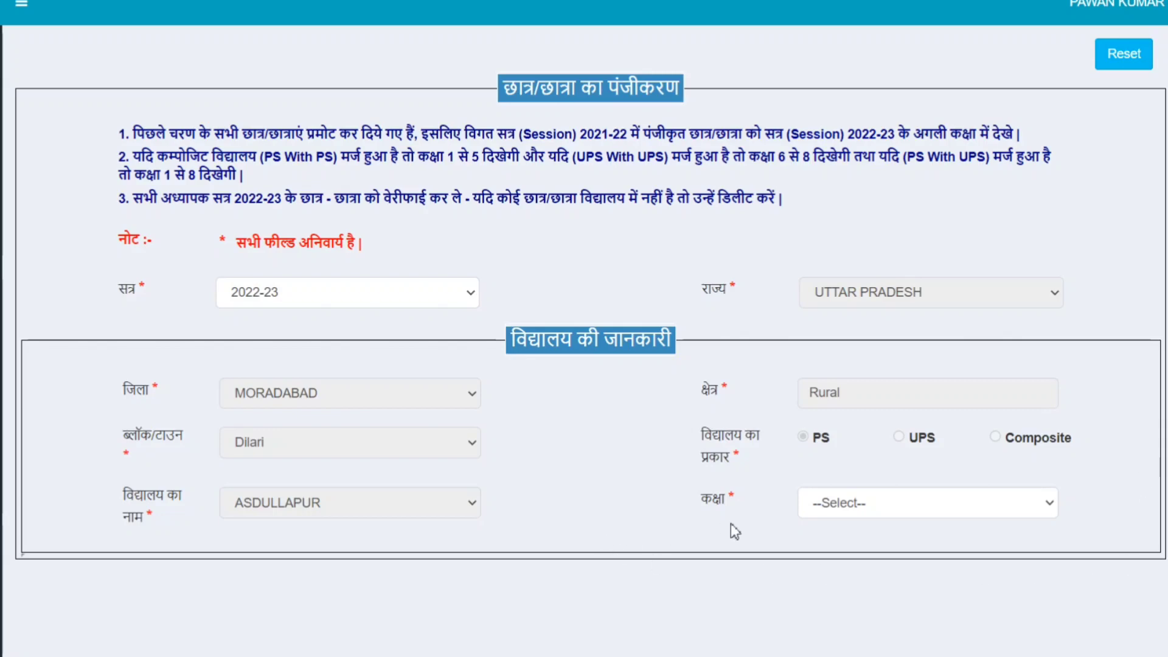
click(848, 515)
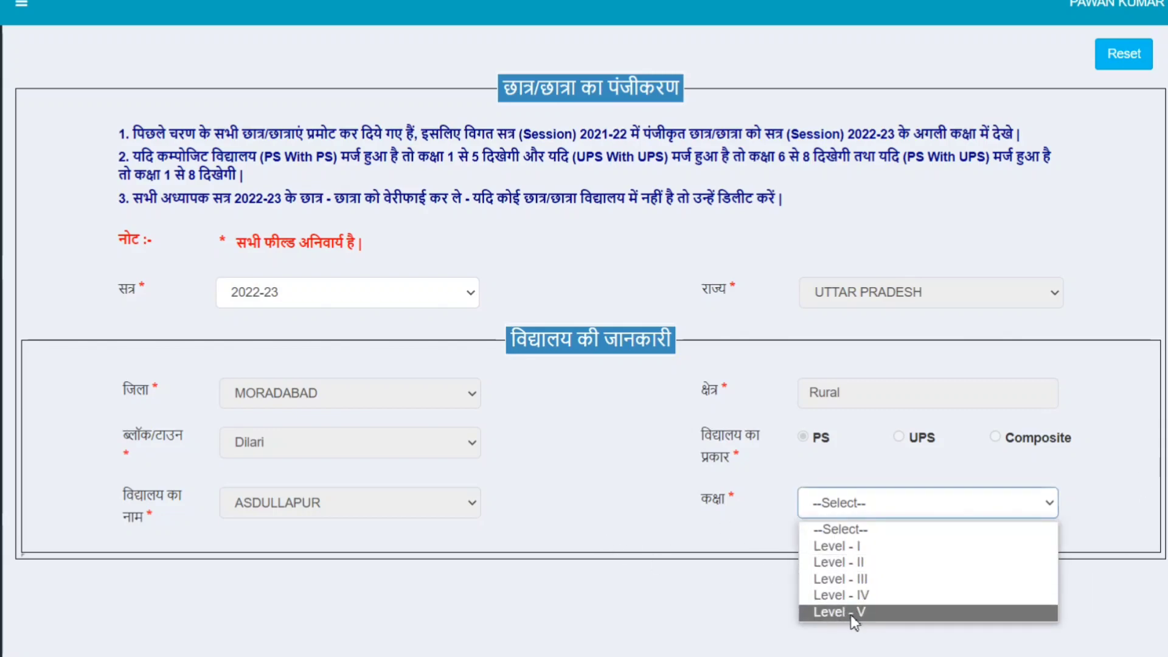
click(864, 547)
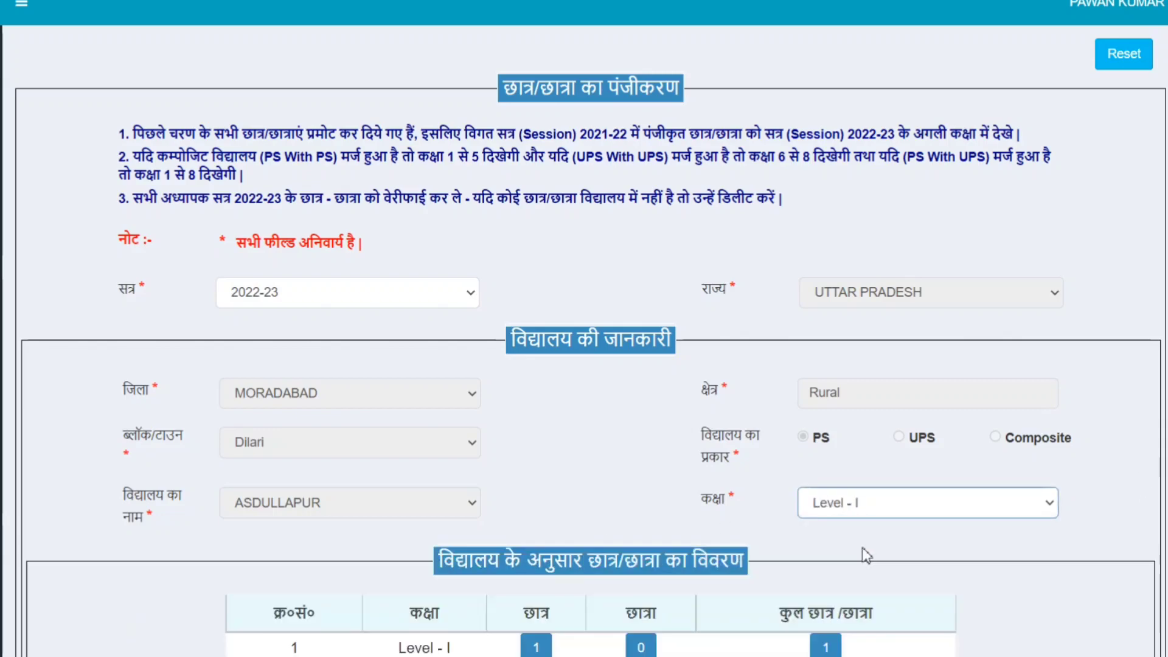
Enter 562 in the प्रवेशांक (admission number) field of the student details.
scroll(881, 542, down, 2)
scroll(885, 546, down, 6)
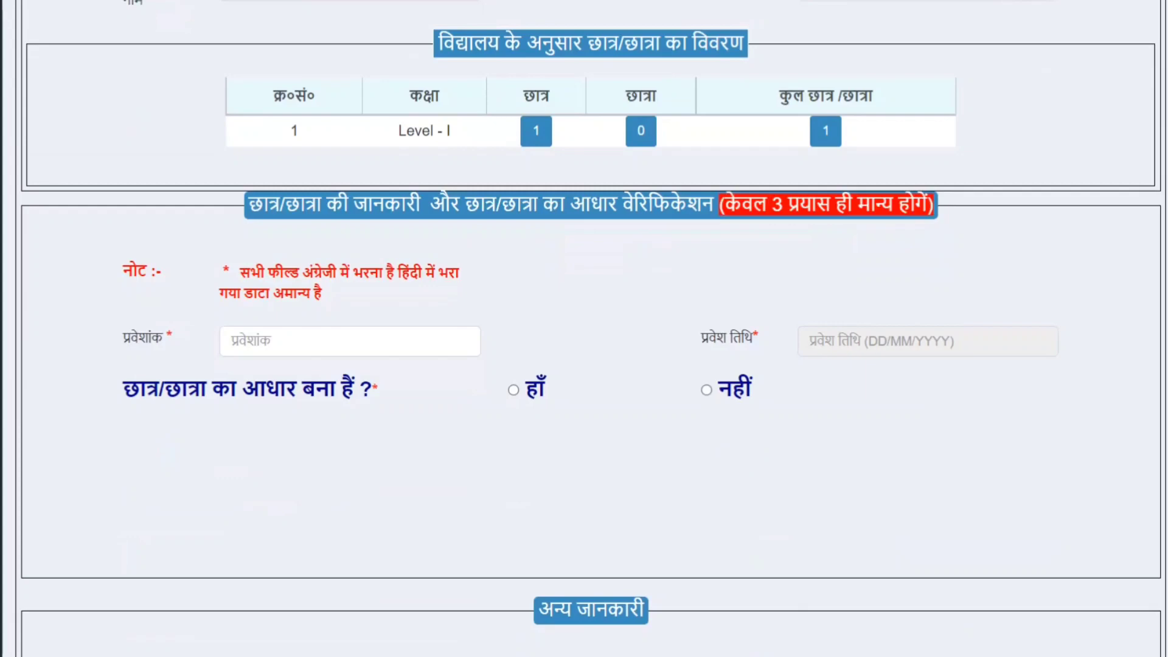
scroll(591, 313, down, 1)
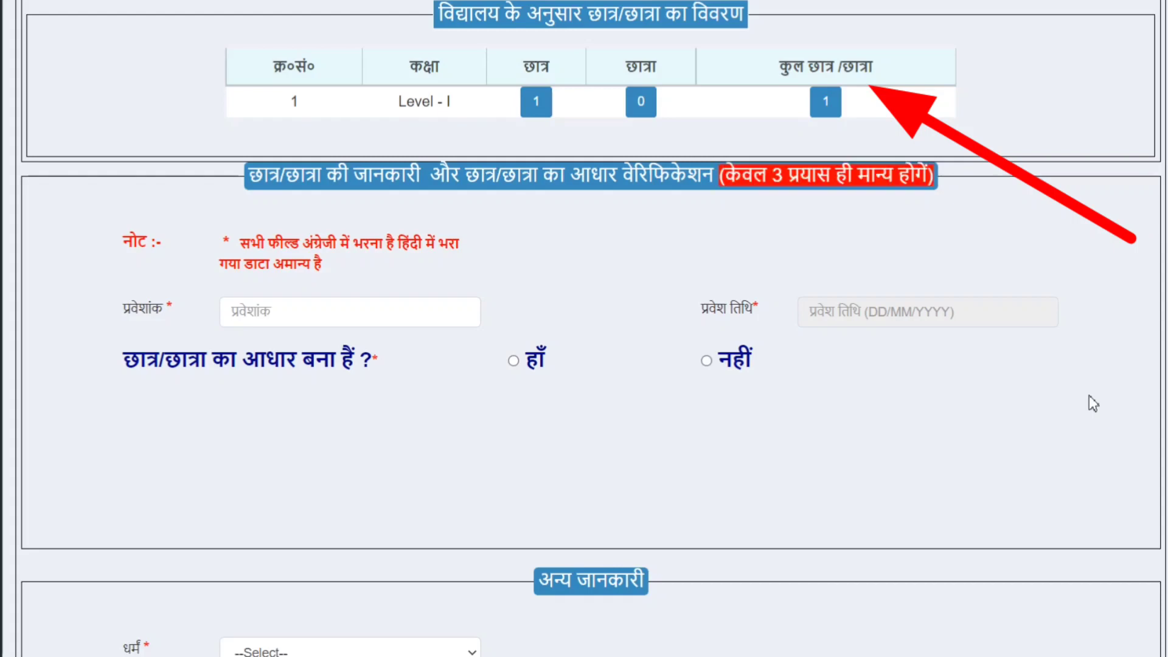
click(351, 322)
text(562)
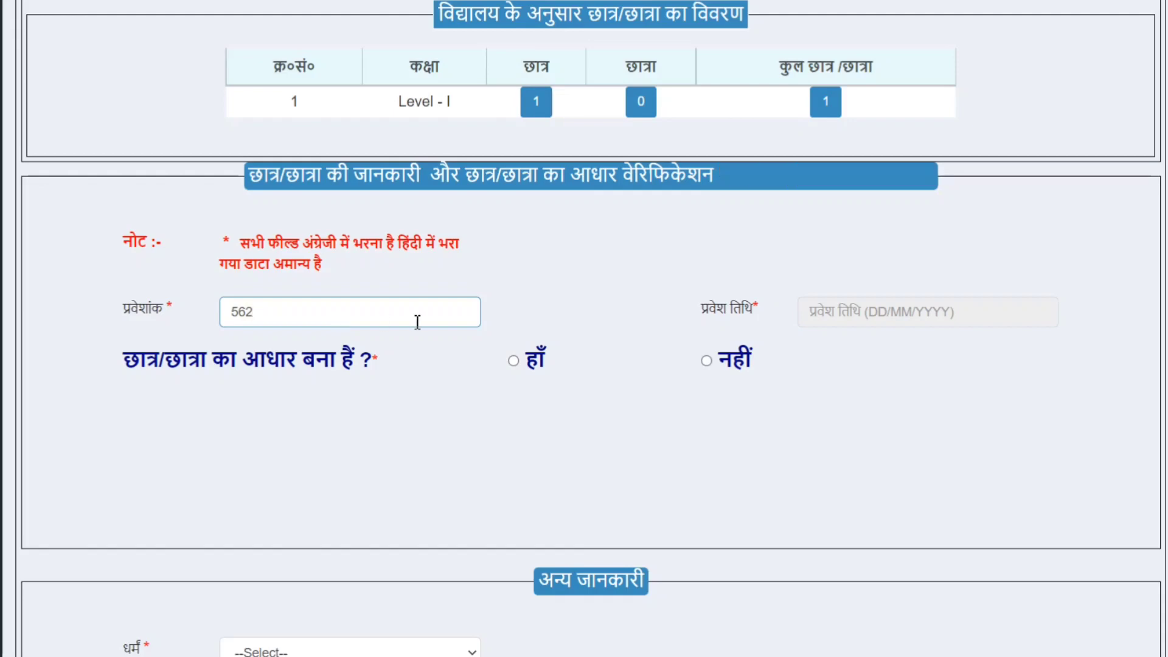
Set the admission date to 01/04/2022 and mark that the student has an Aadhaar (हाँ).
click(874, 318)
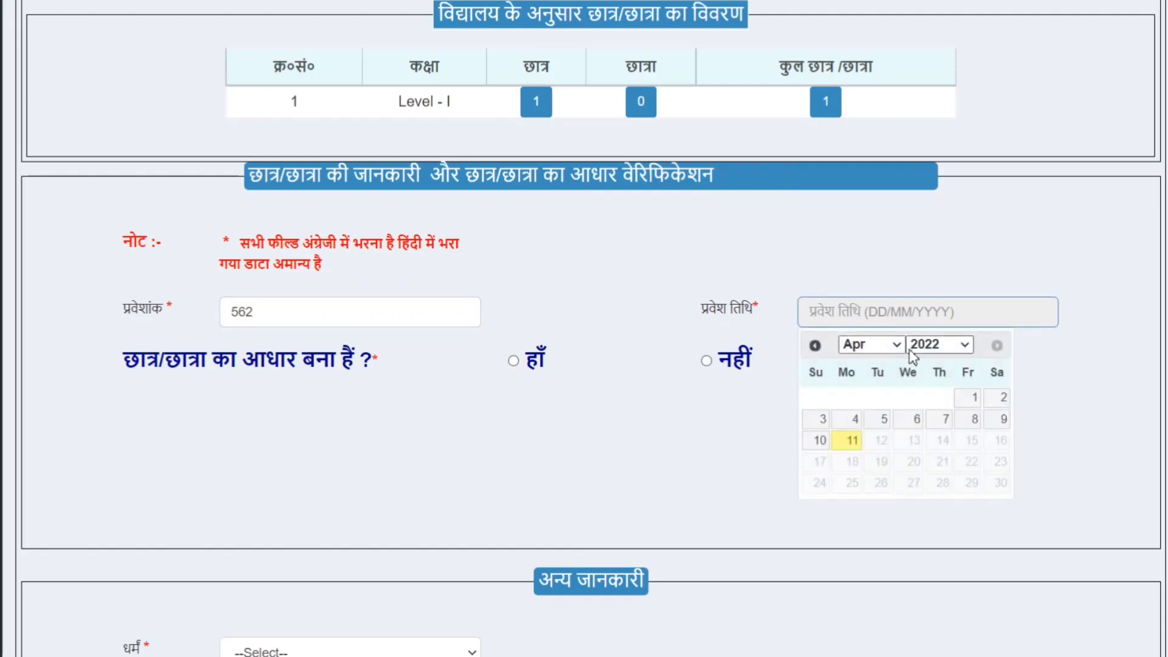
click(890, 344)
click(889, 348)
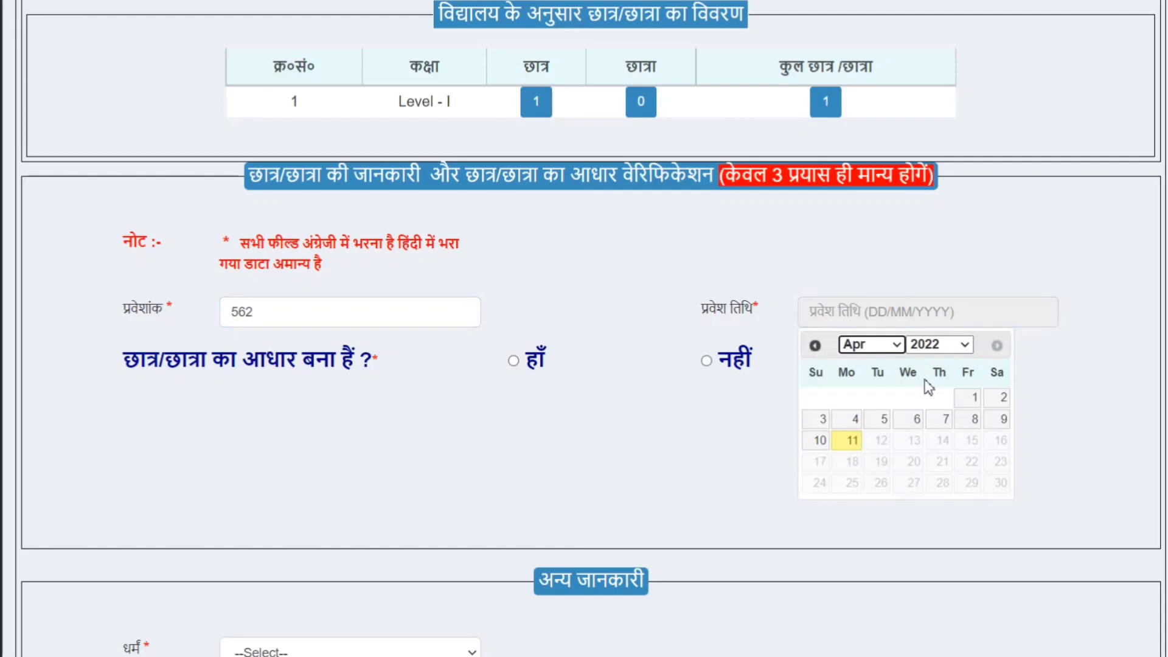
click(968, 395)
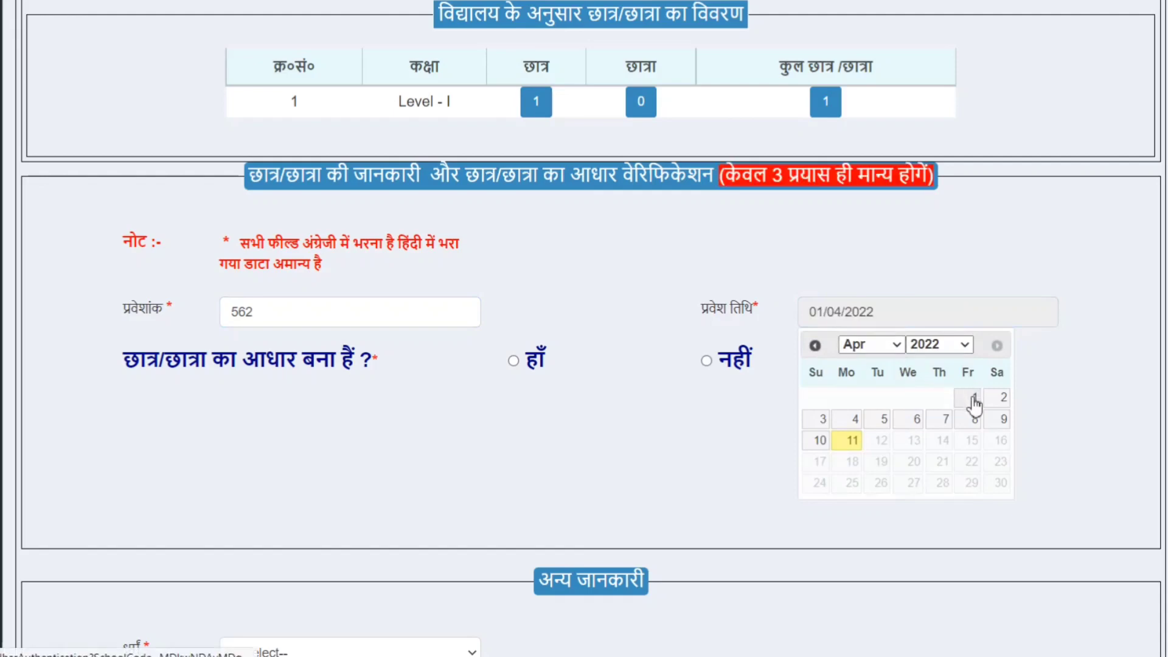
click(515, 362)
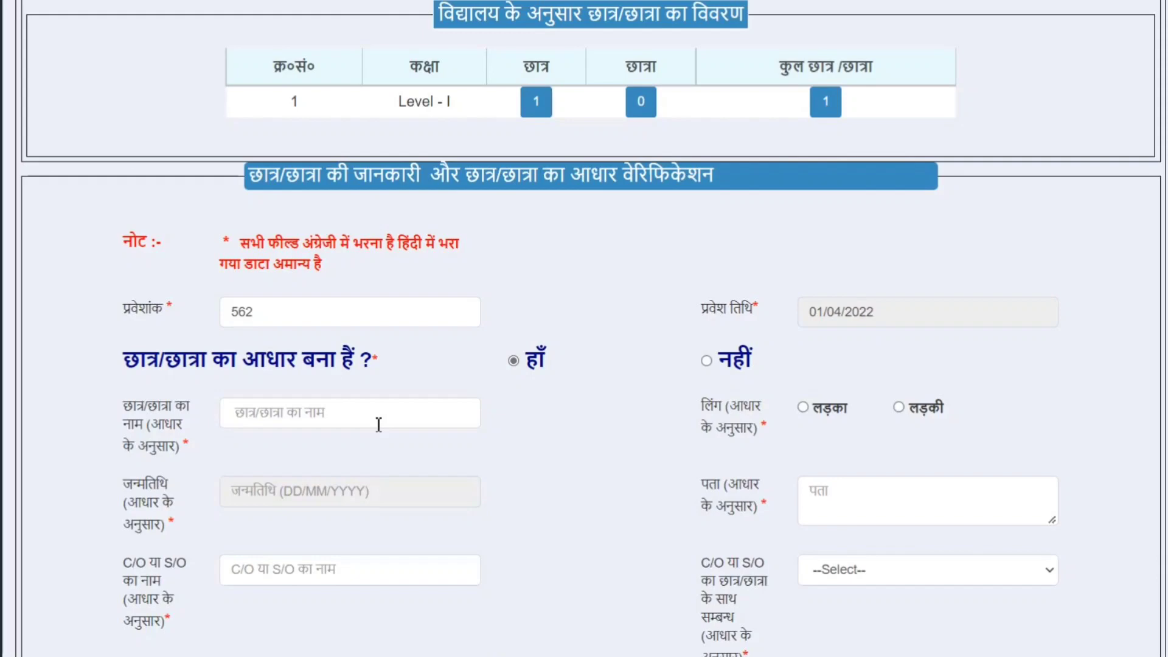
Enter the student's Aadhaar name, gender boy, address and the guardian's C/O name.
click(373, 413)
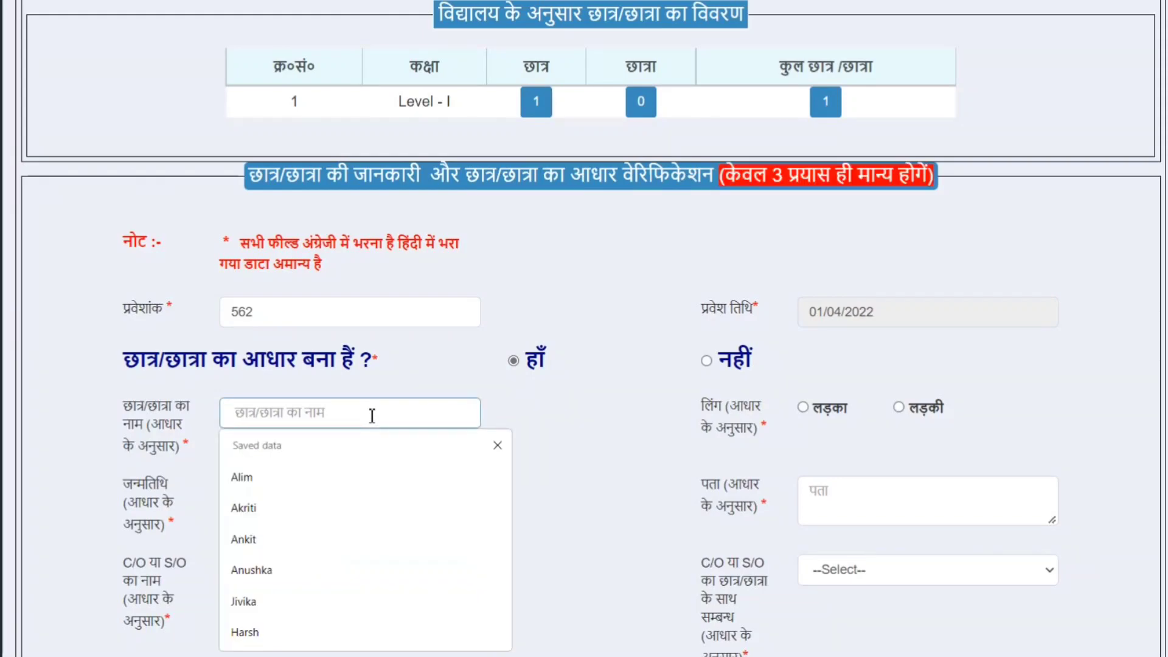
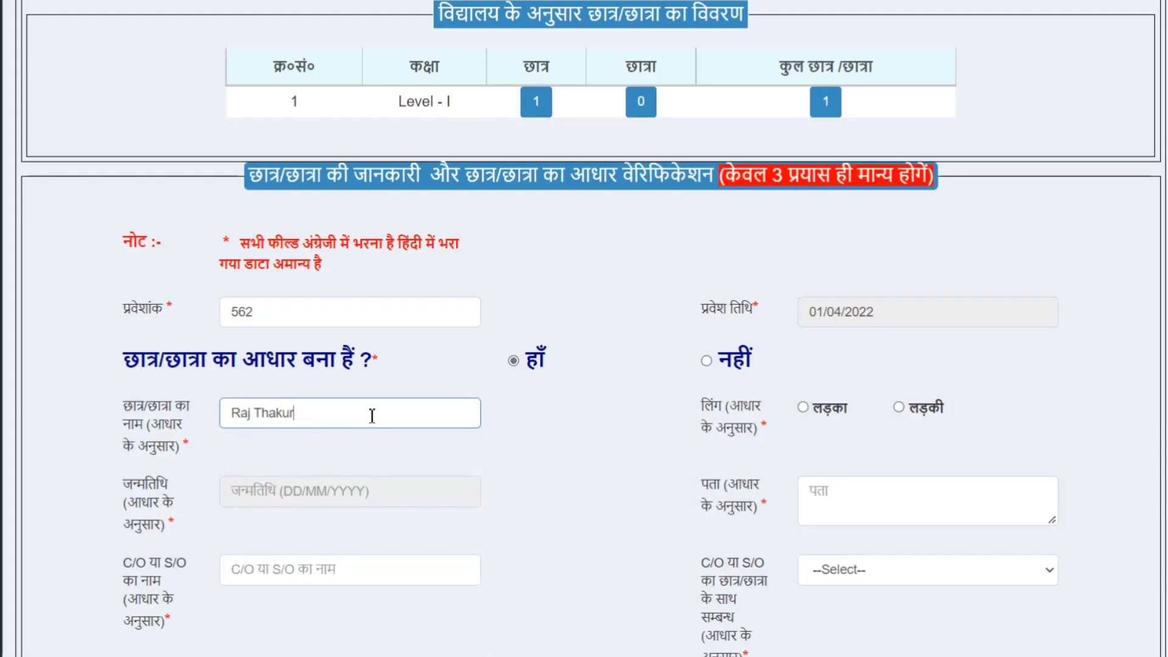
click(804, 406)
click(837, 507)
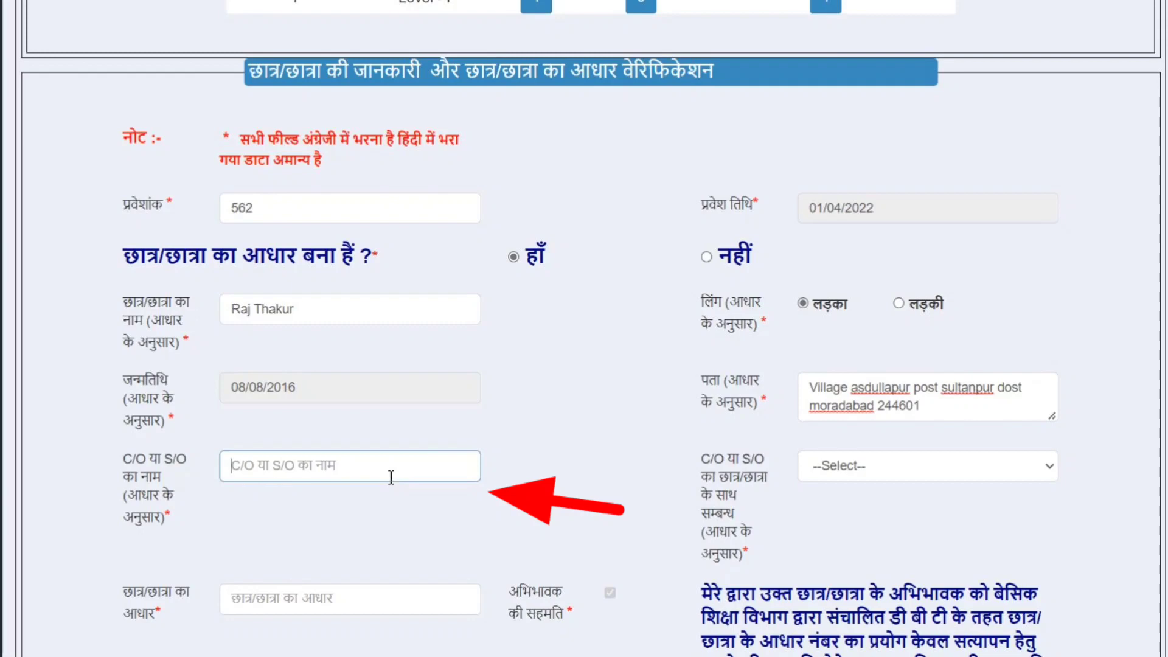
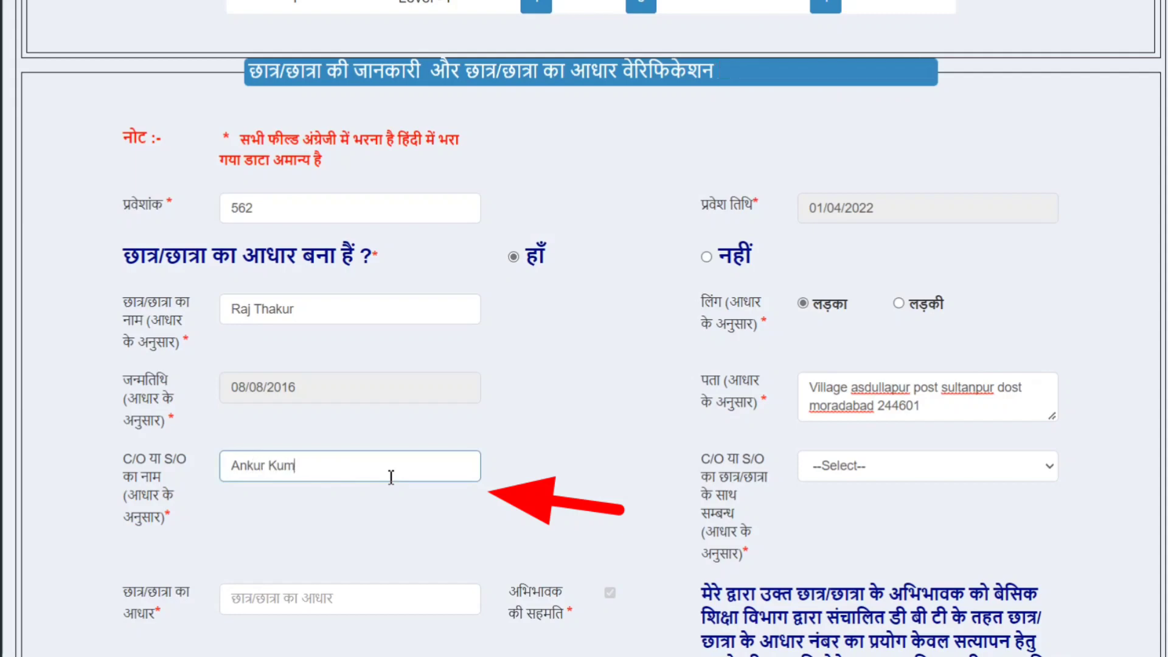
key(Tab)
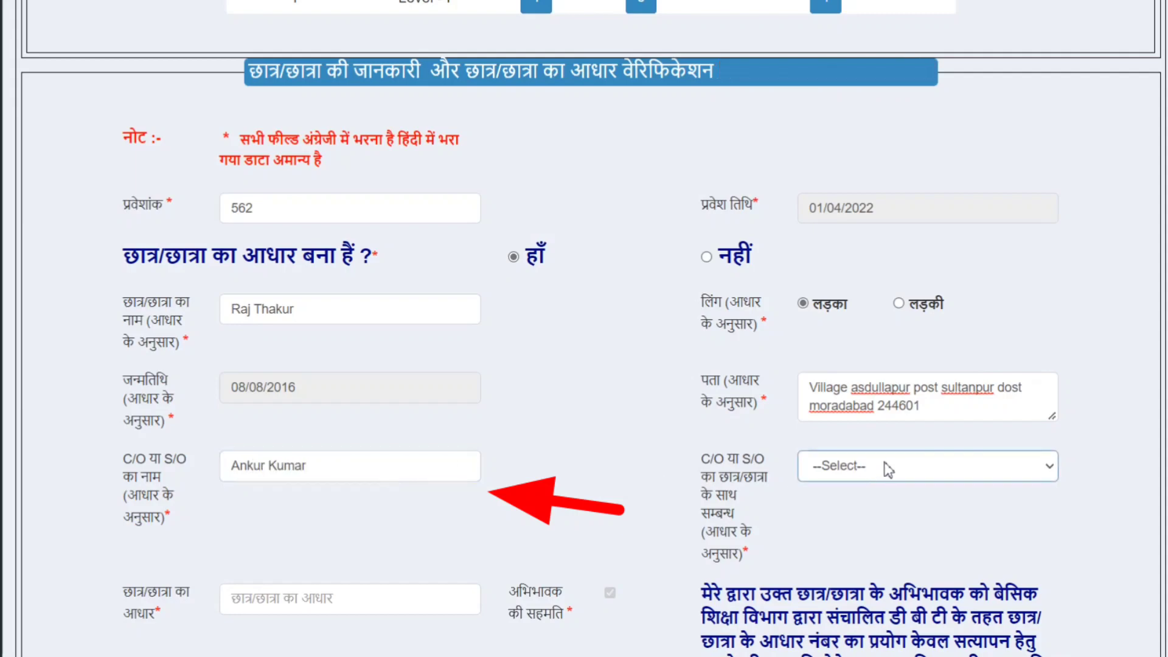
Set the guardian relation to पिता (father).
click(888, 469)
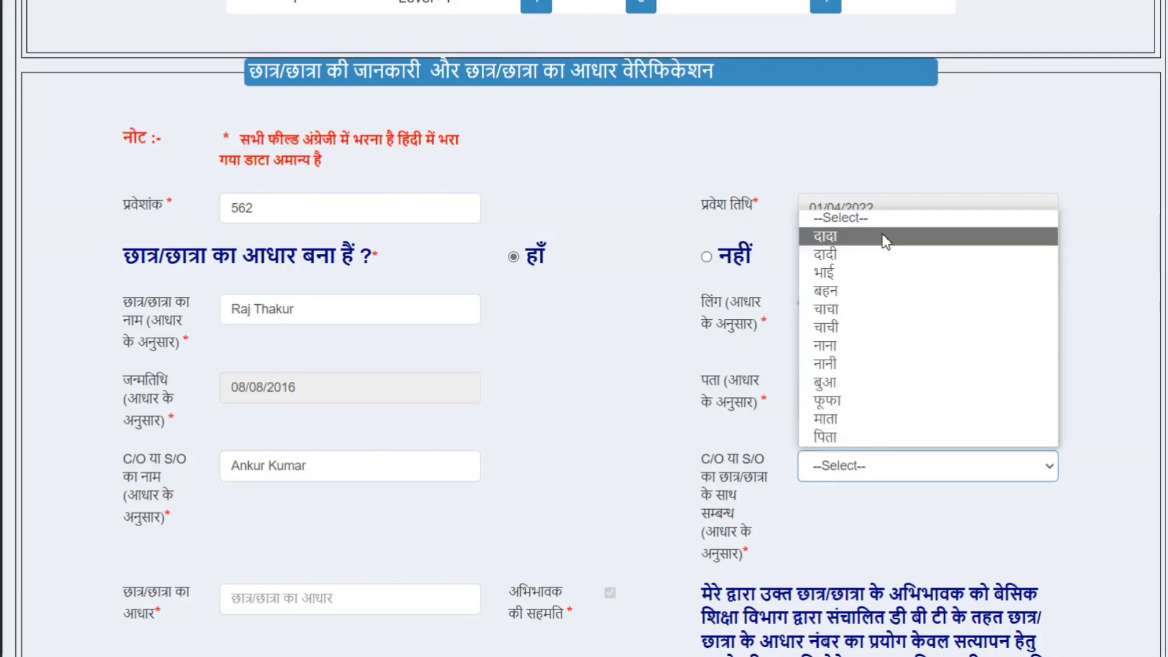
click(898, 439)
click(583, 469)
Enter the student's Aadhaar number, both parents' names and the mobile number.
scroll(583, 470, down, 3)
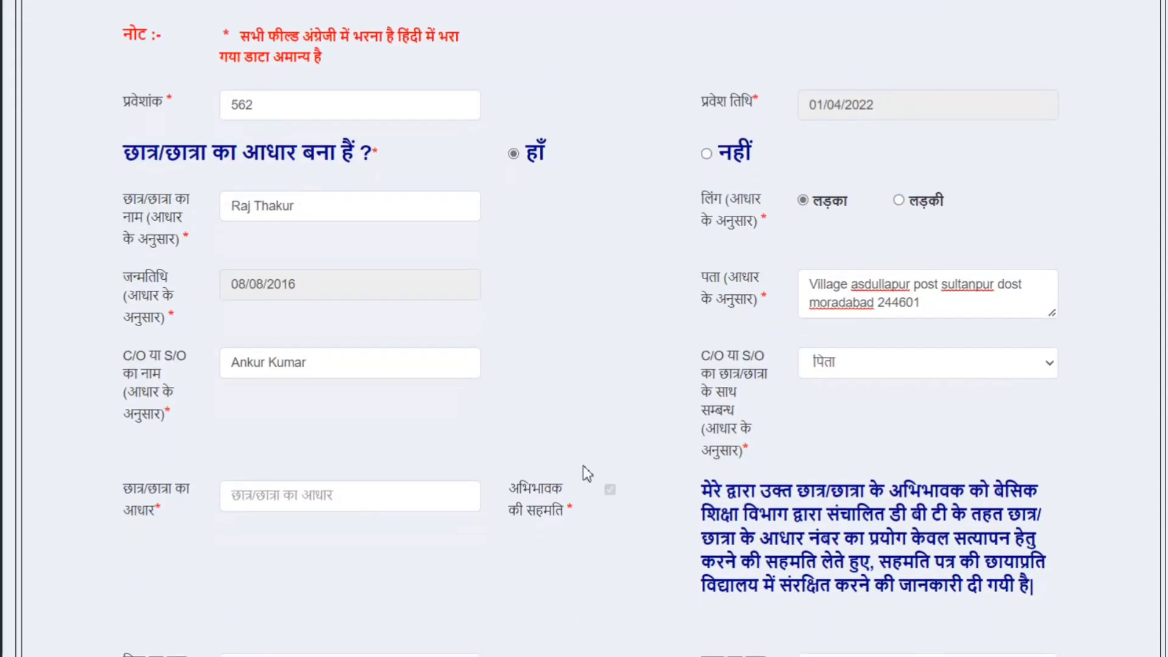
scroll(582, 465, down, 2)
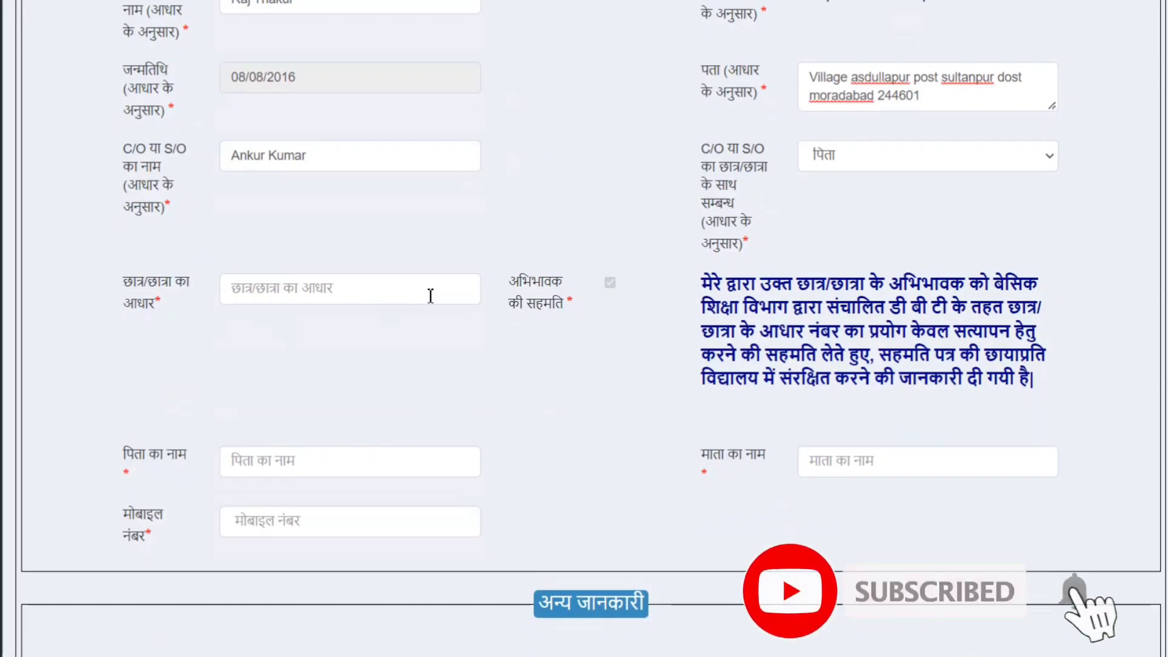
click(345, 291)
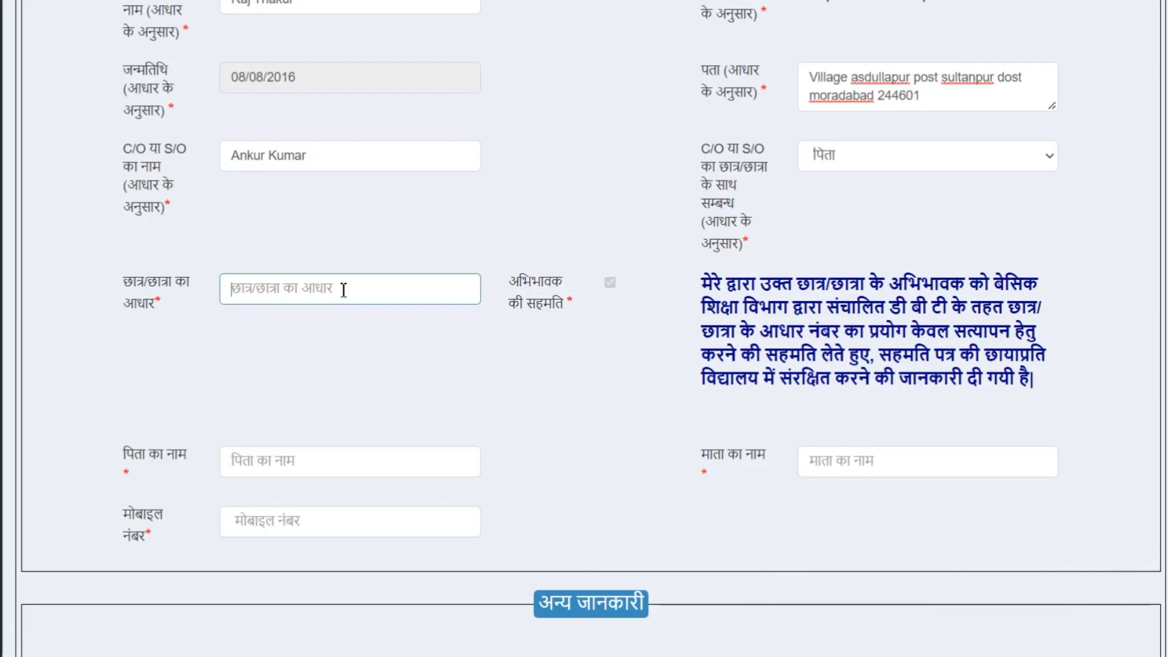
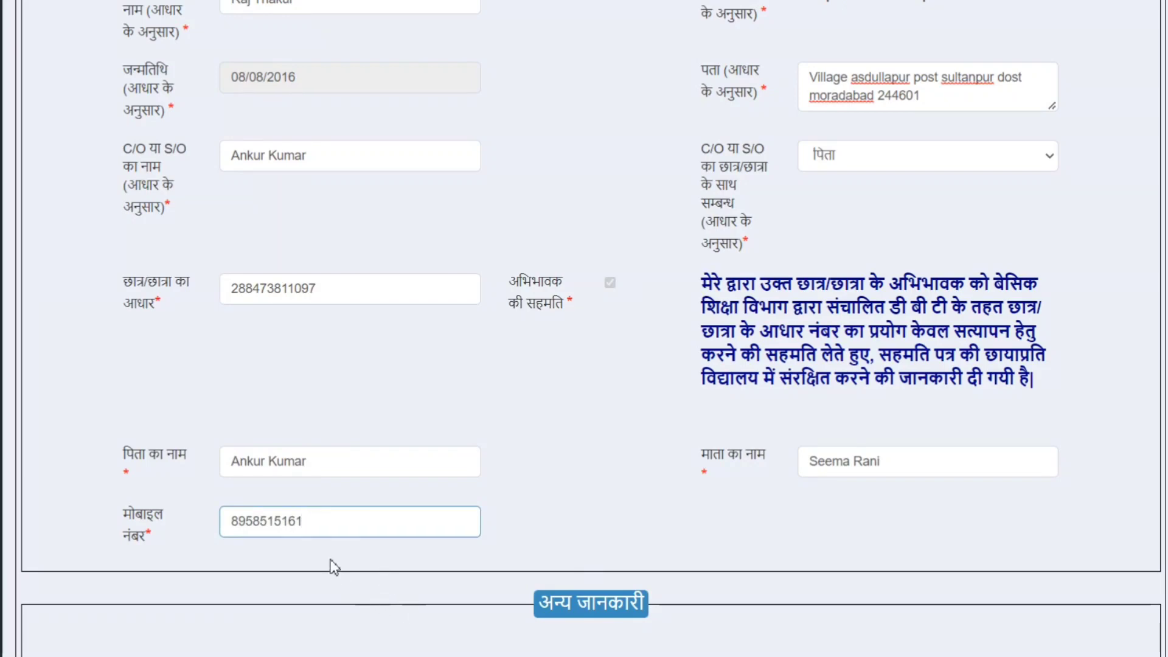
click(565, 538)
Set religion Hinduism, APL ration card, OBC category, not disabled, and submit via Proceed to Save.
scroll(565, 538, down, 5)
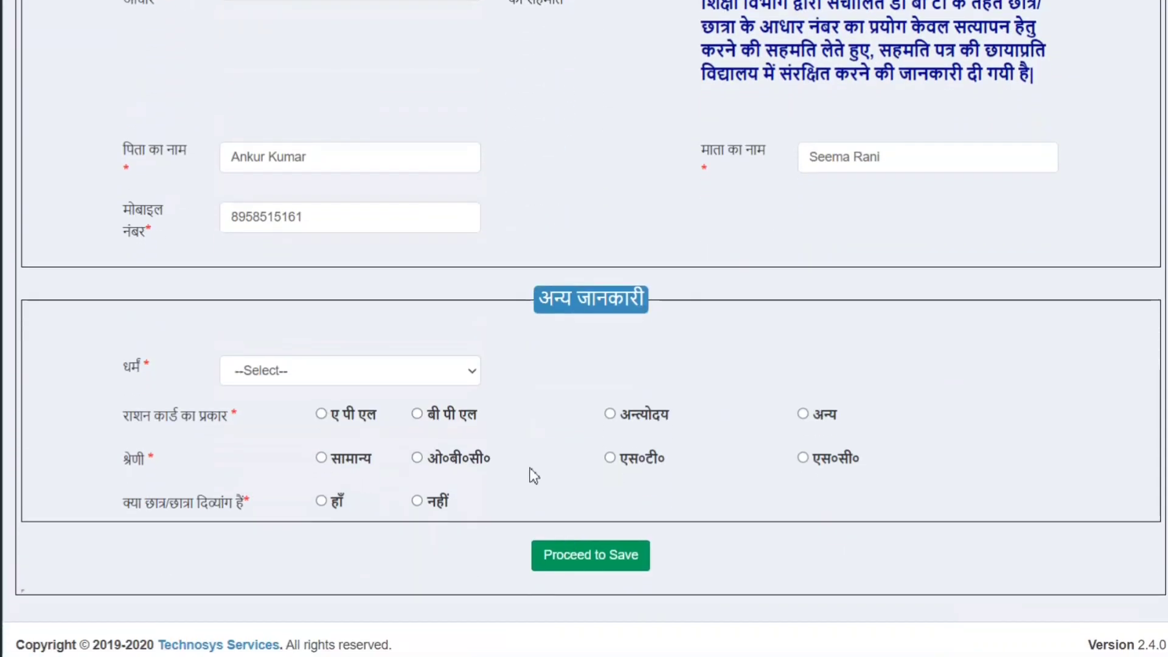
click(433, 372)
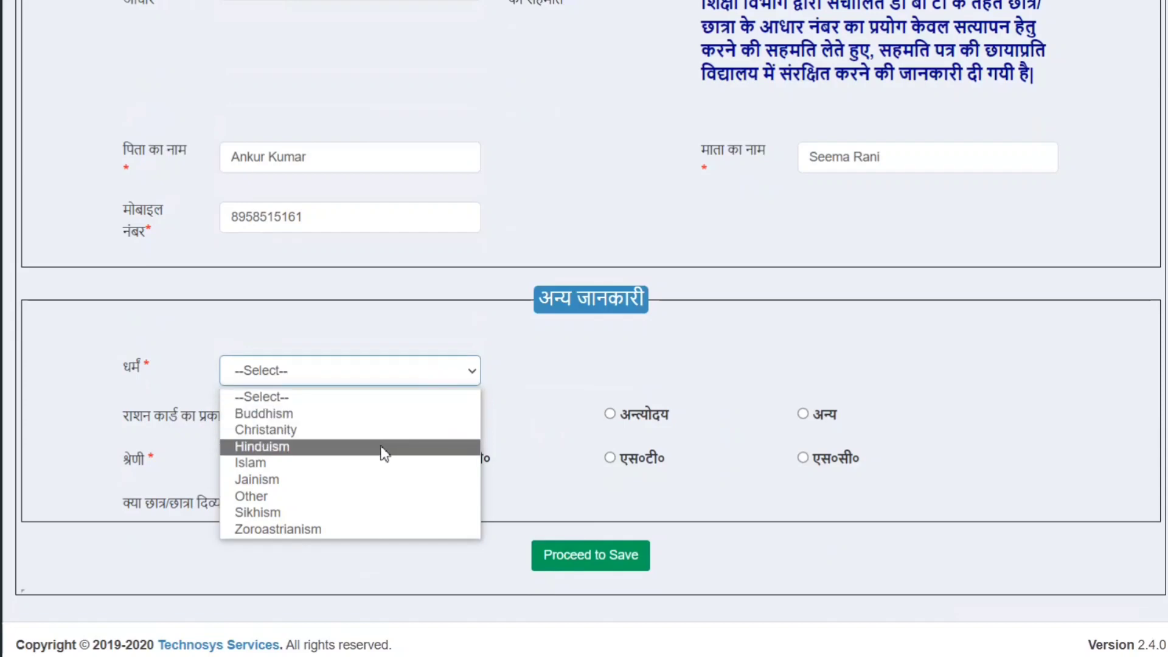
click(381, 448)
click(321, 414)
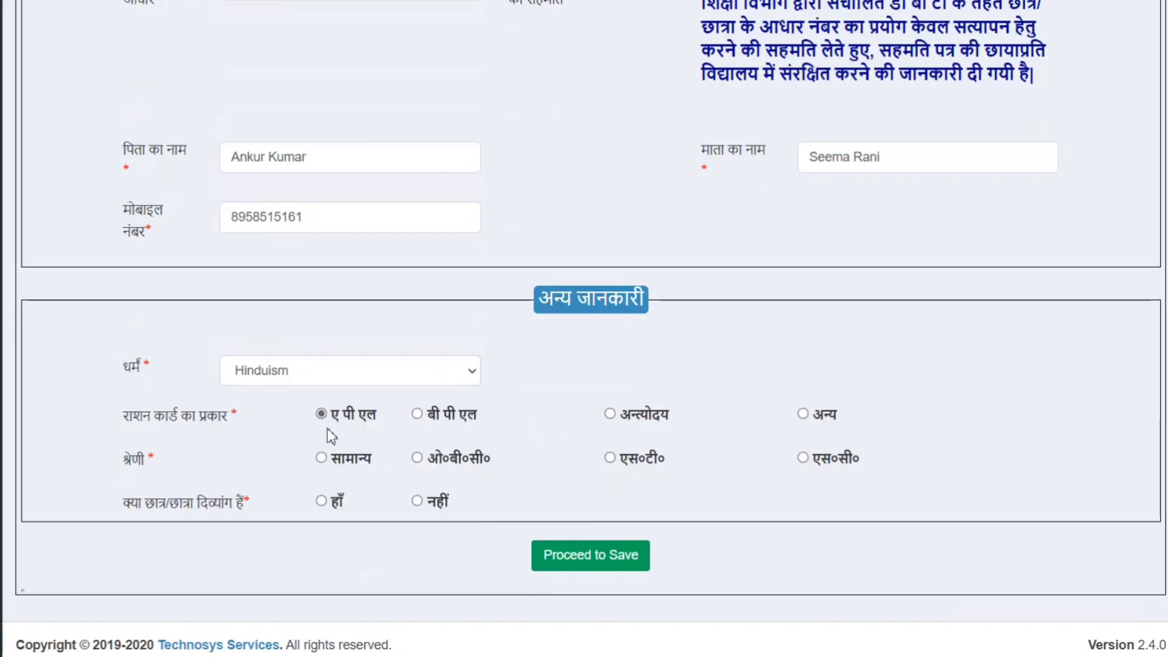
click(416, 458)
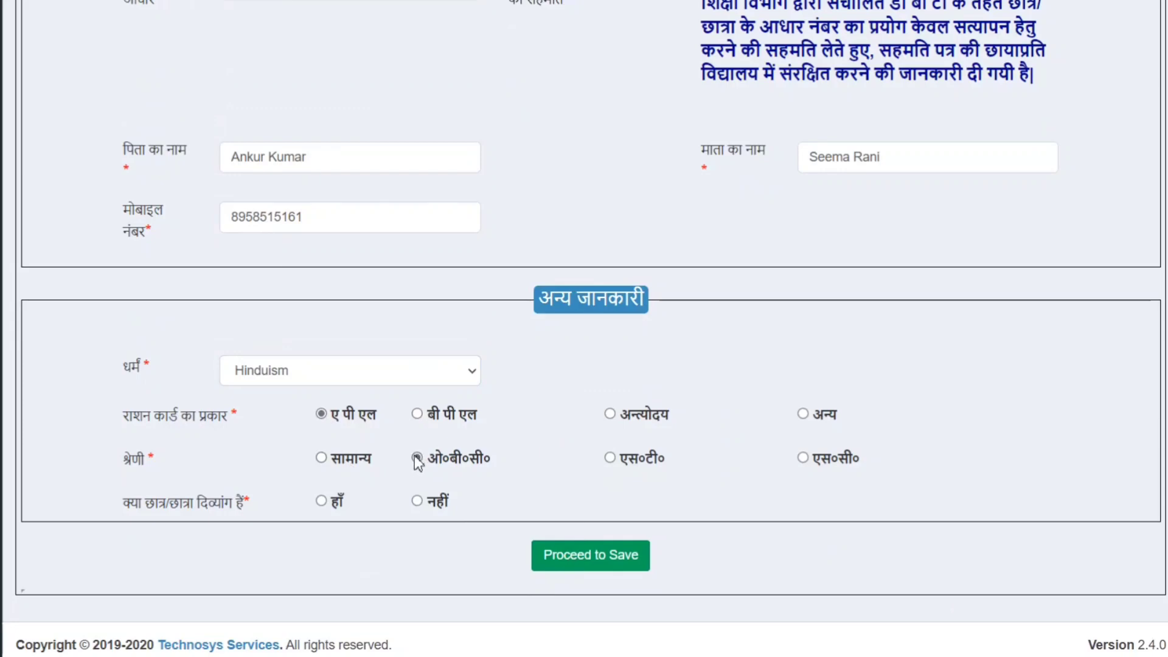
click(417, 501)
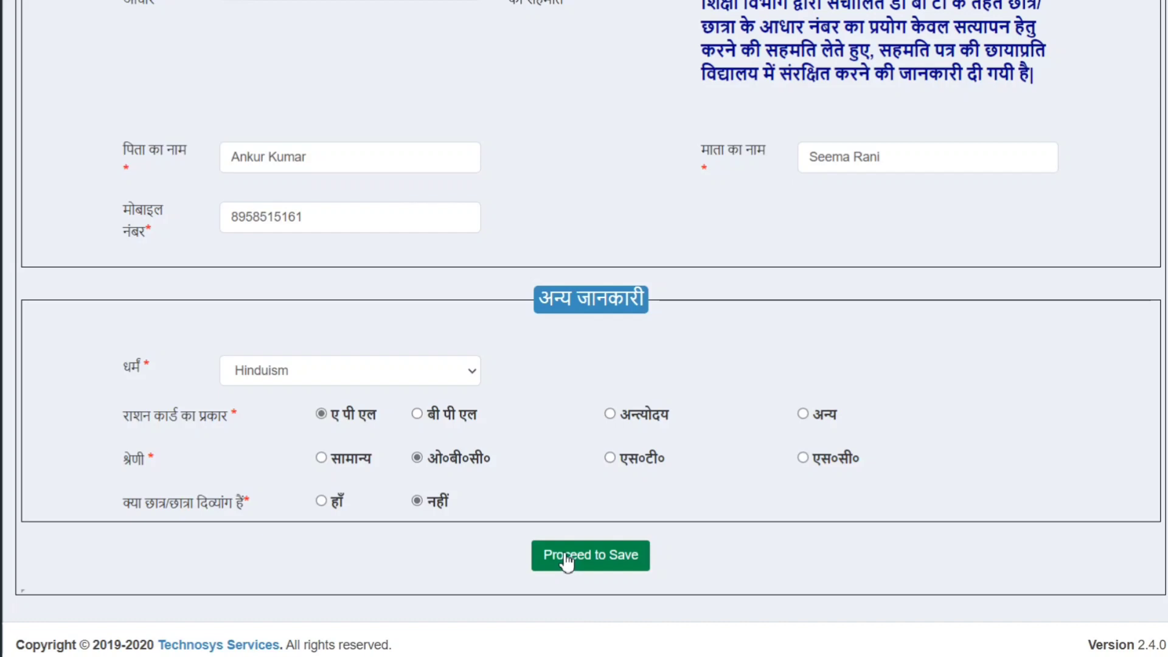
click(626, 561)
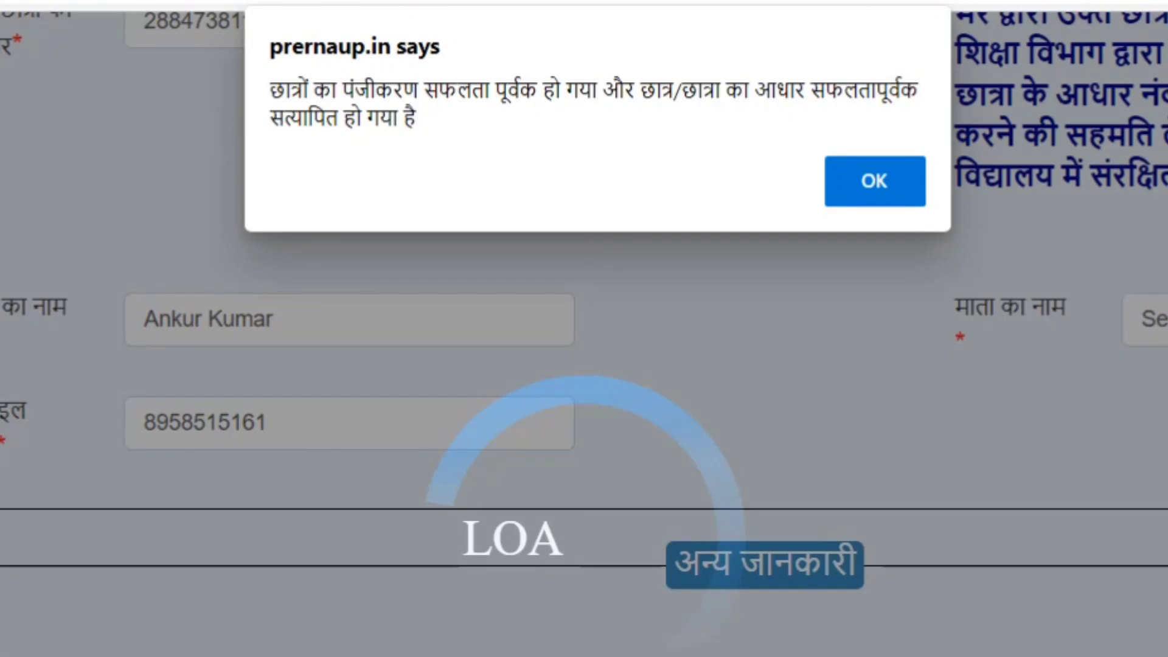
Acknowledge the 'prernaup.in says' registration success alert.
click(875, 180)
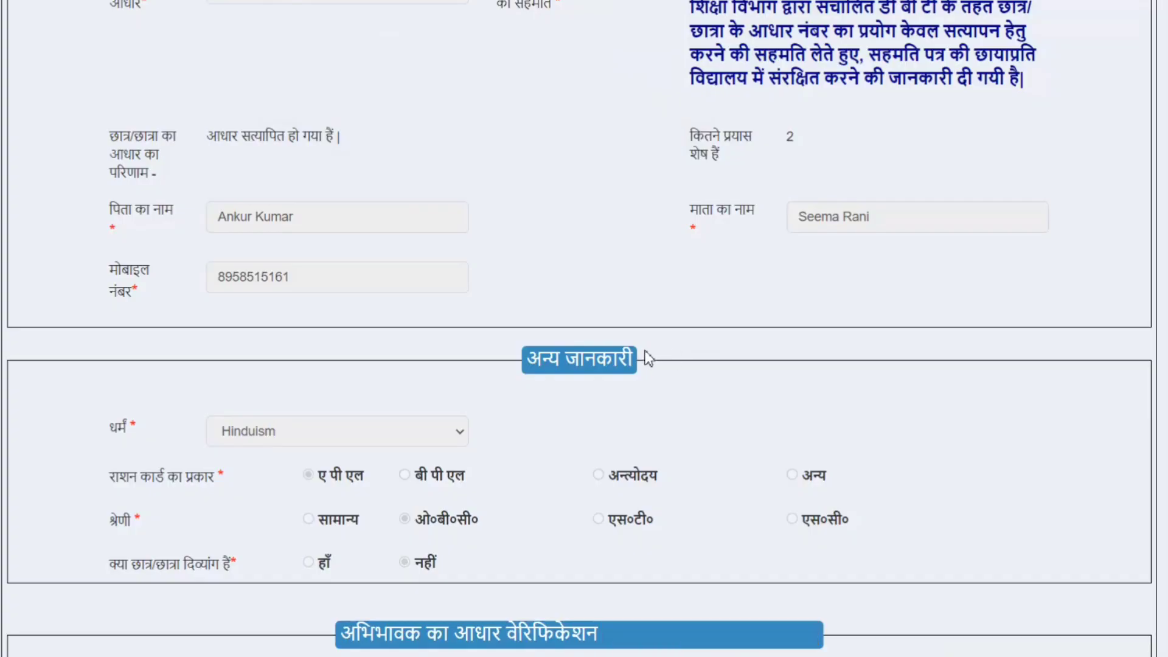
Pick पिता in the guardian Aadhaar verification dropdown.
scroll(928, 304, down, 7)
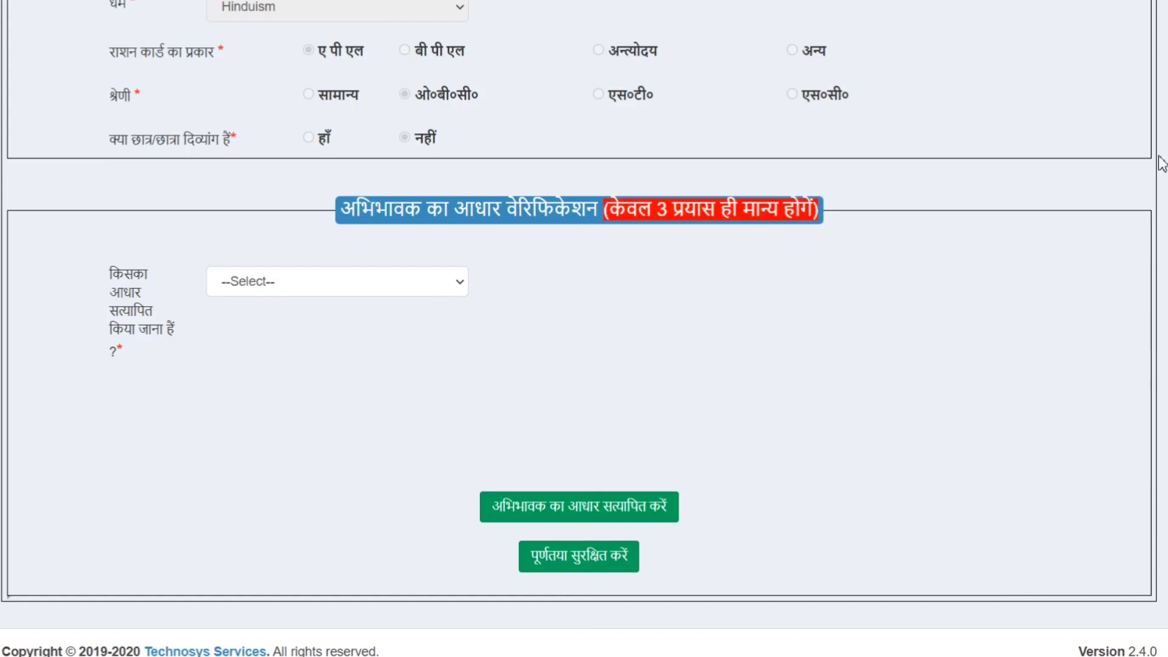
click(422, 290)
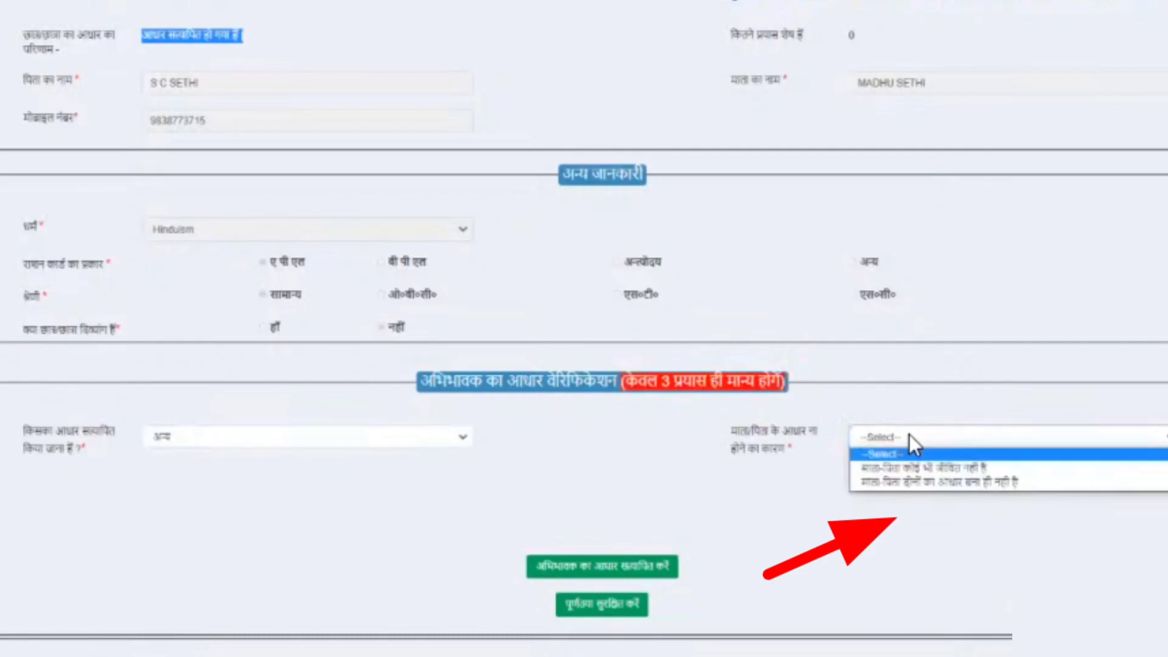
click(923, 467)
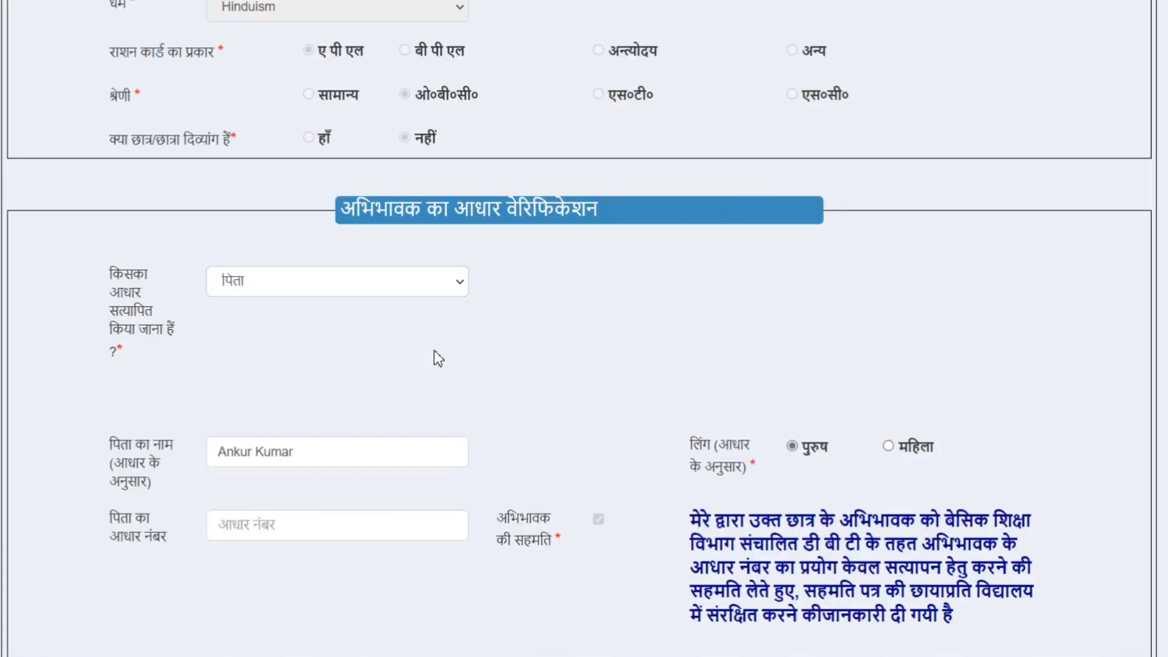
Paste the father's Aadhaar number and verify it with अभिभावक का आधार सत्यापित करें.
scroll(433, 358, down, 3)
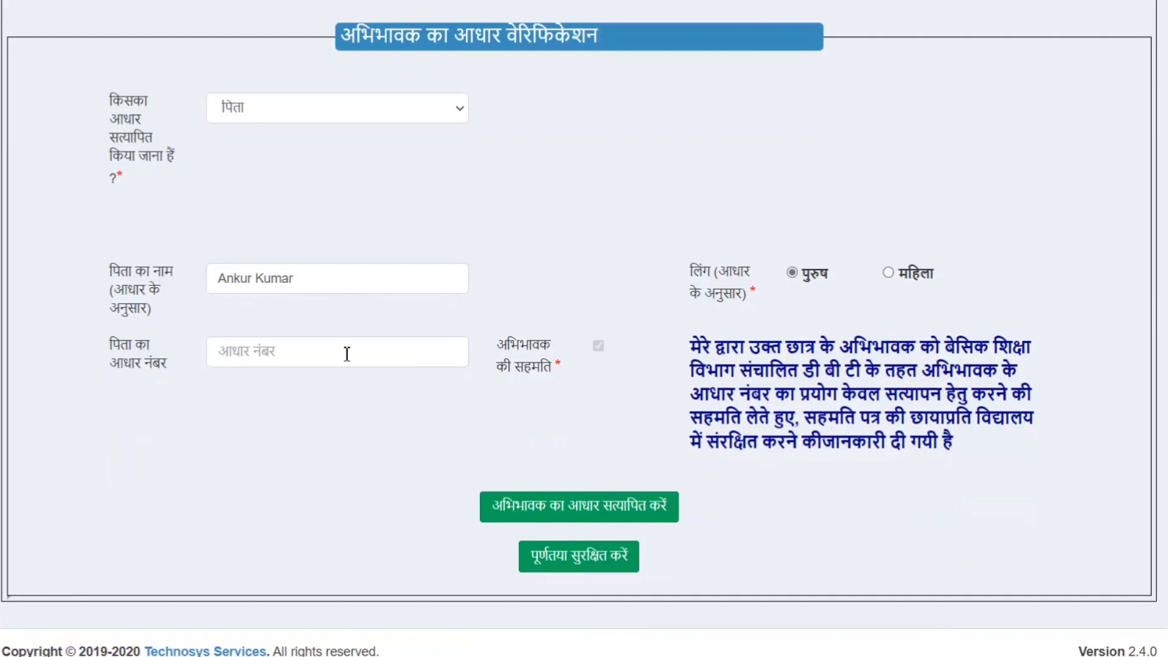
click(346, 354)
key(ctrl+v)
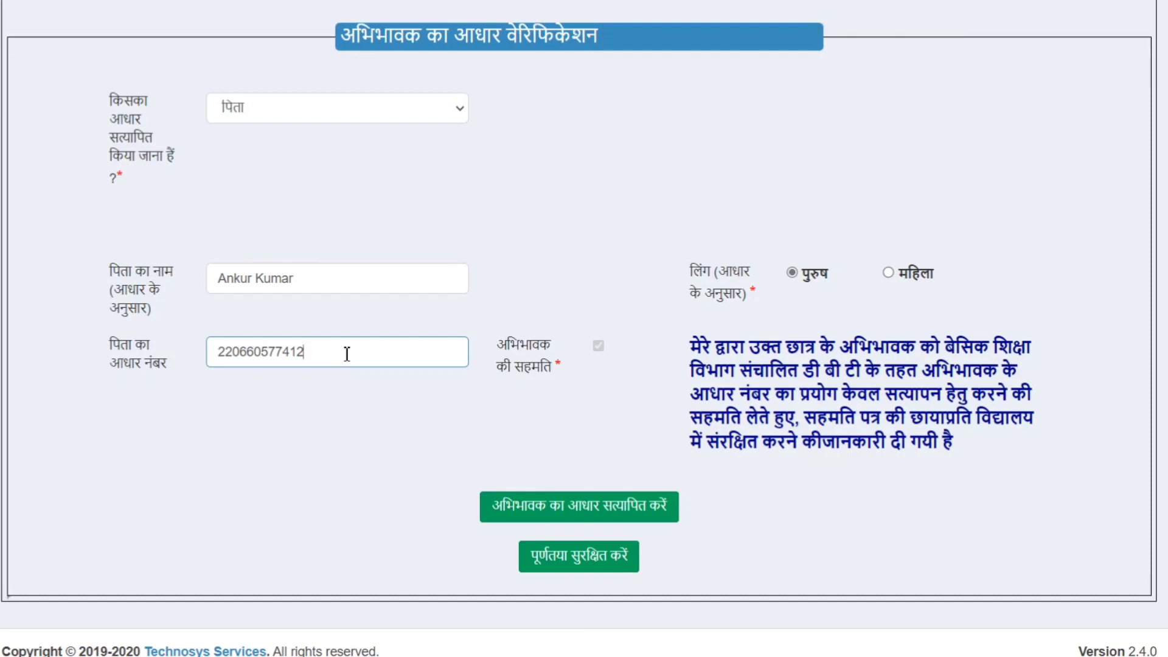
click(558, 457)
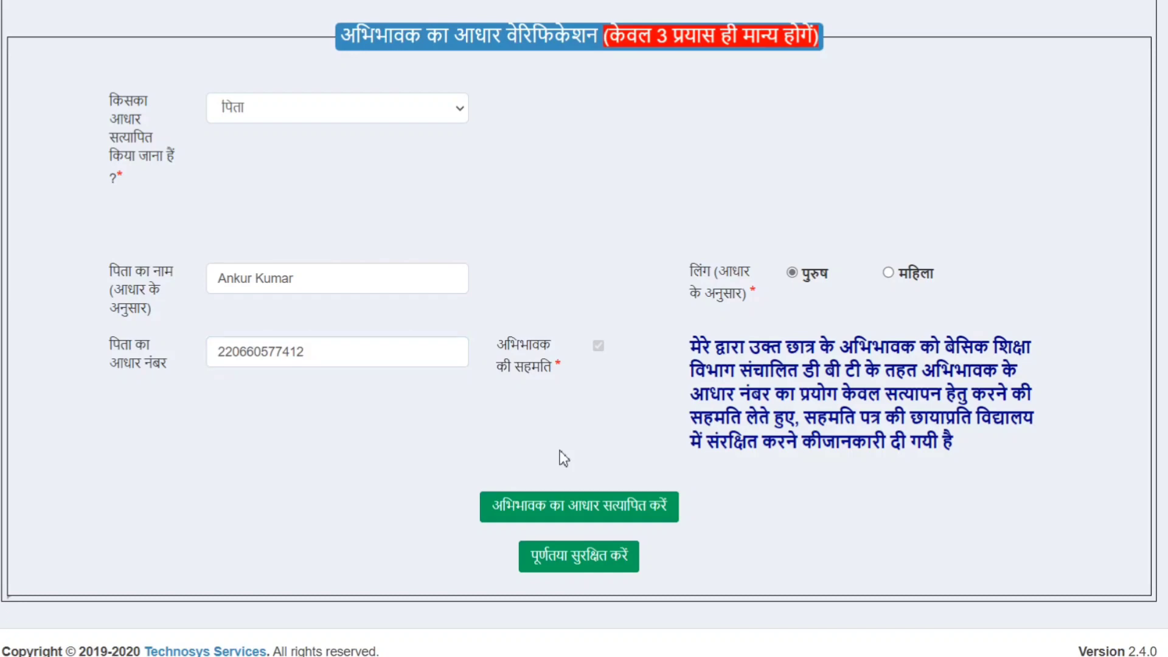
click(628, 514)
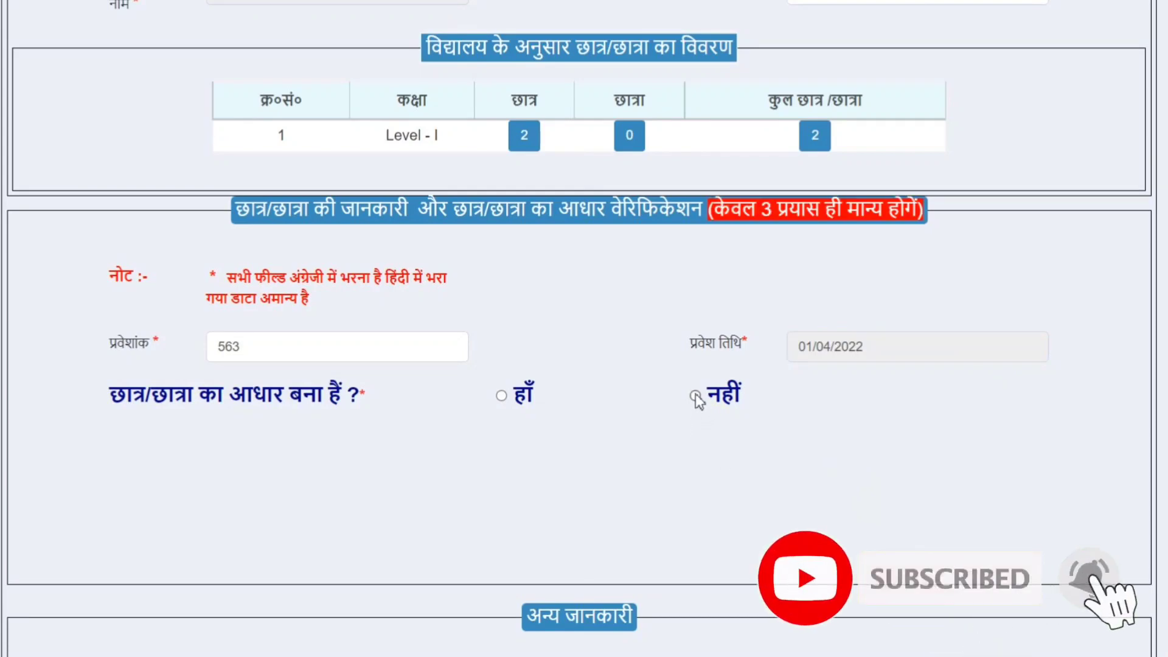
Mark the next student as without Aadhaar, reason 'आधार नही बना है', and submit the form.
click(695, 396)
scroll(697, 402, down, 3)
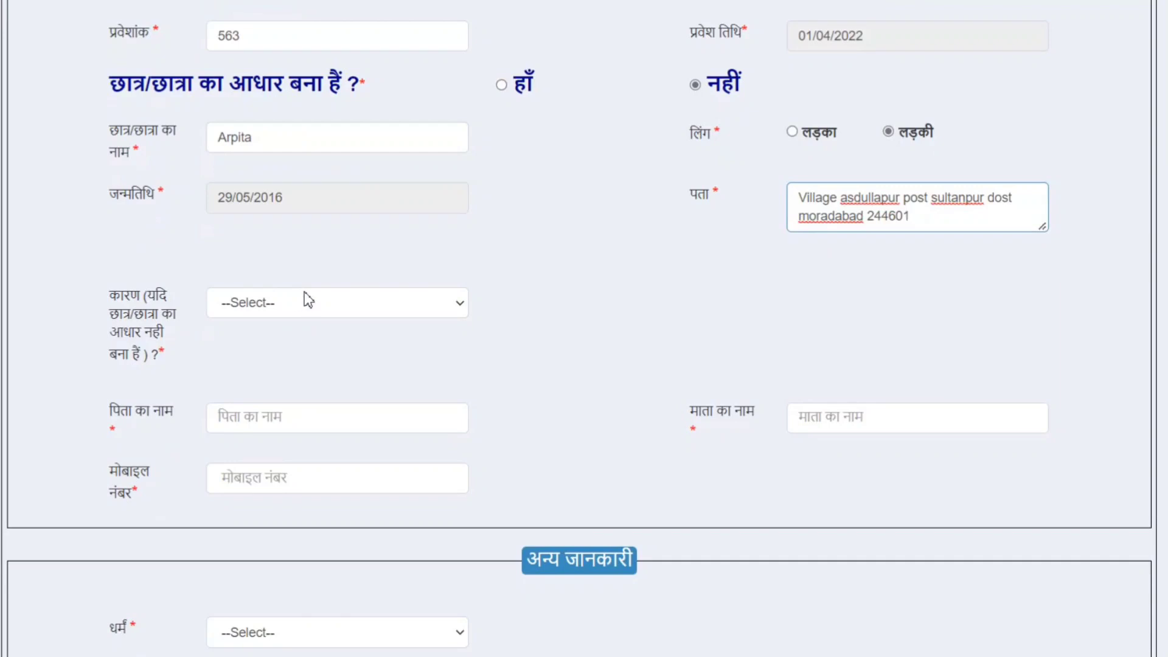
click(305, 300)
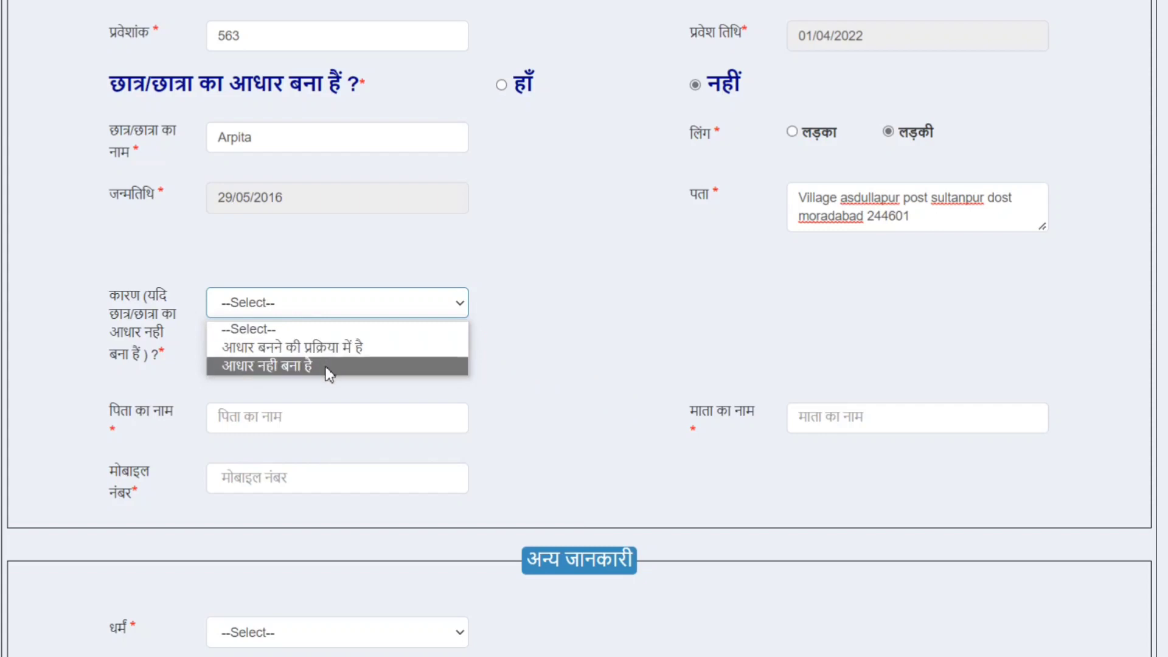
click(331, 346)
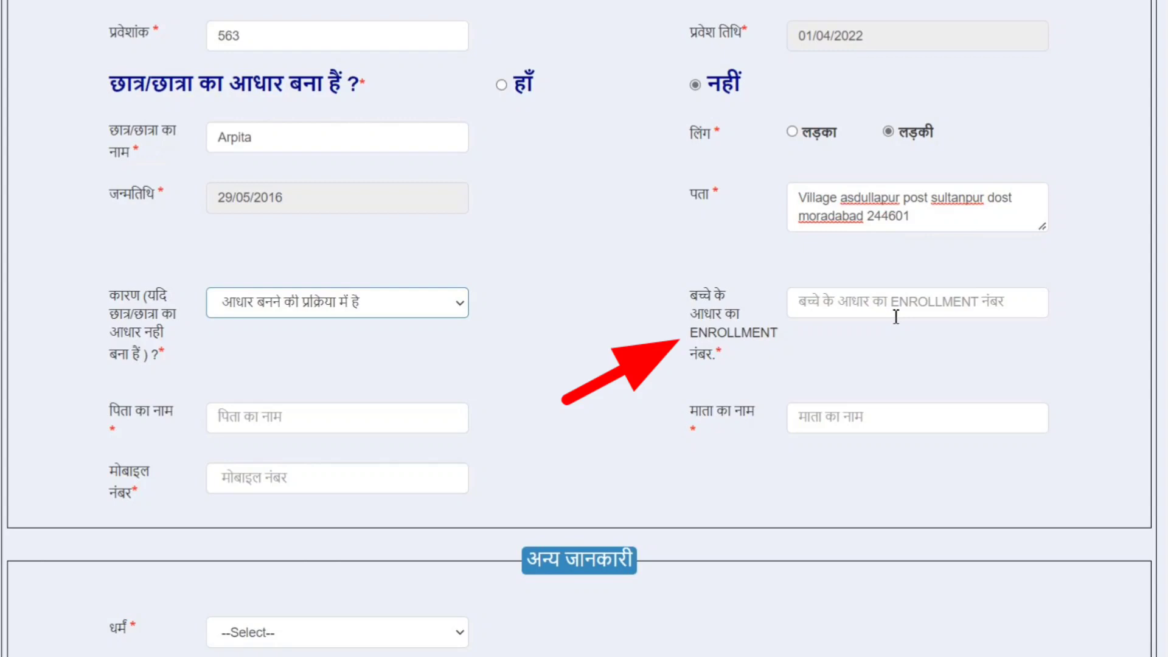
click(360, 304)
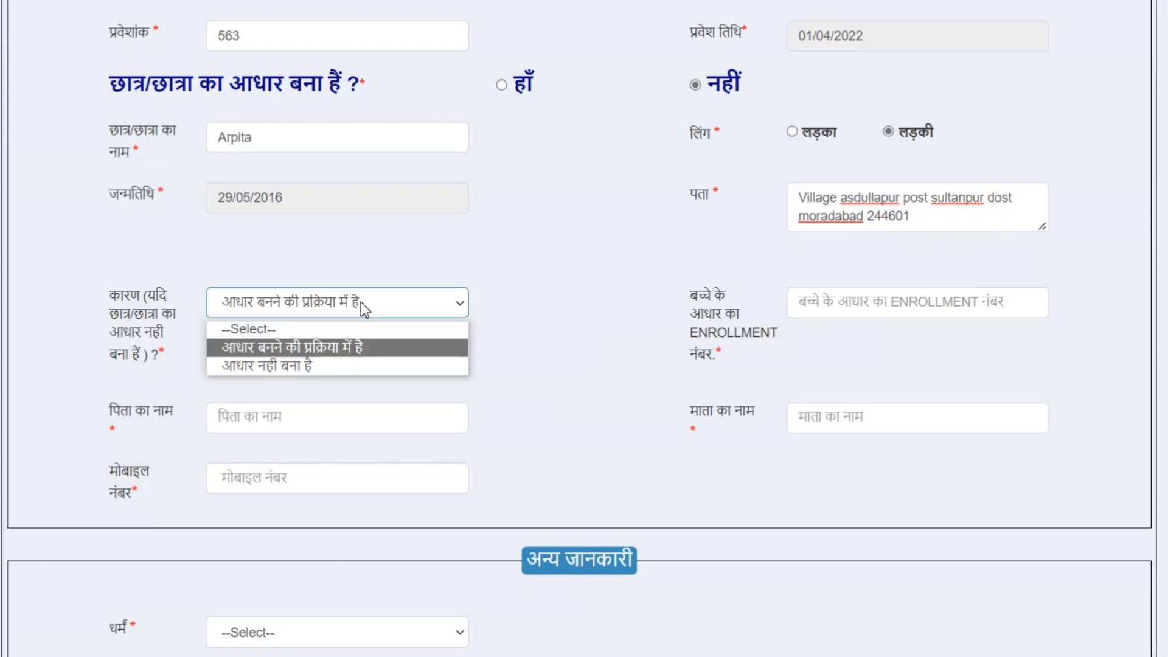
click(336, 368)
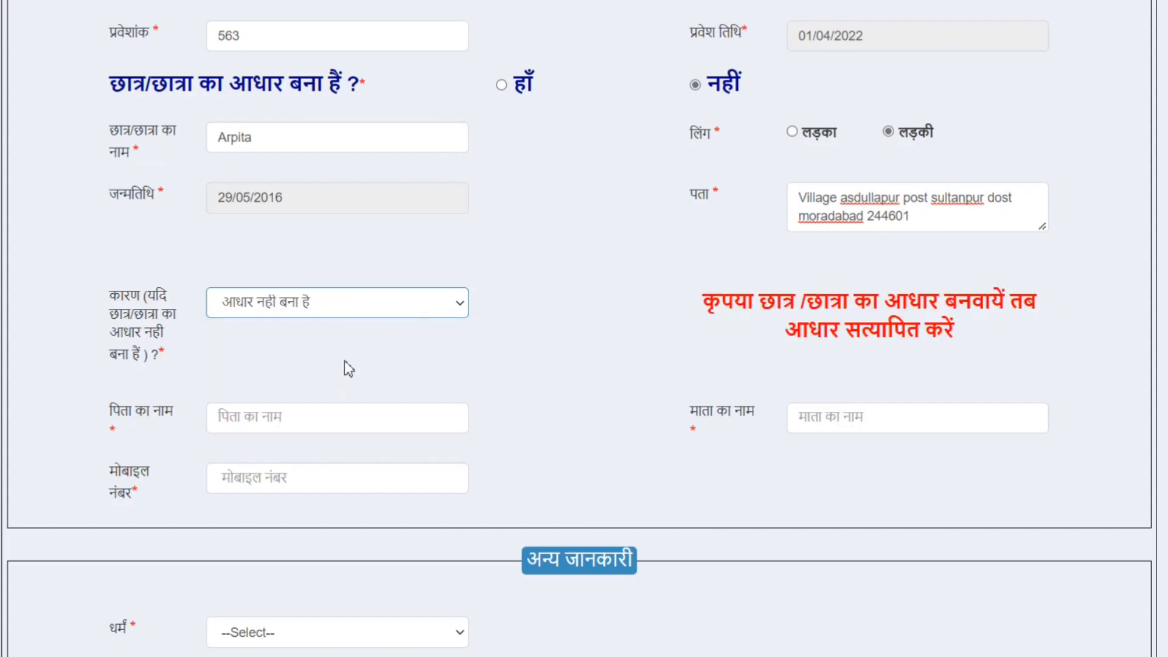
click(534, 334)
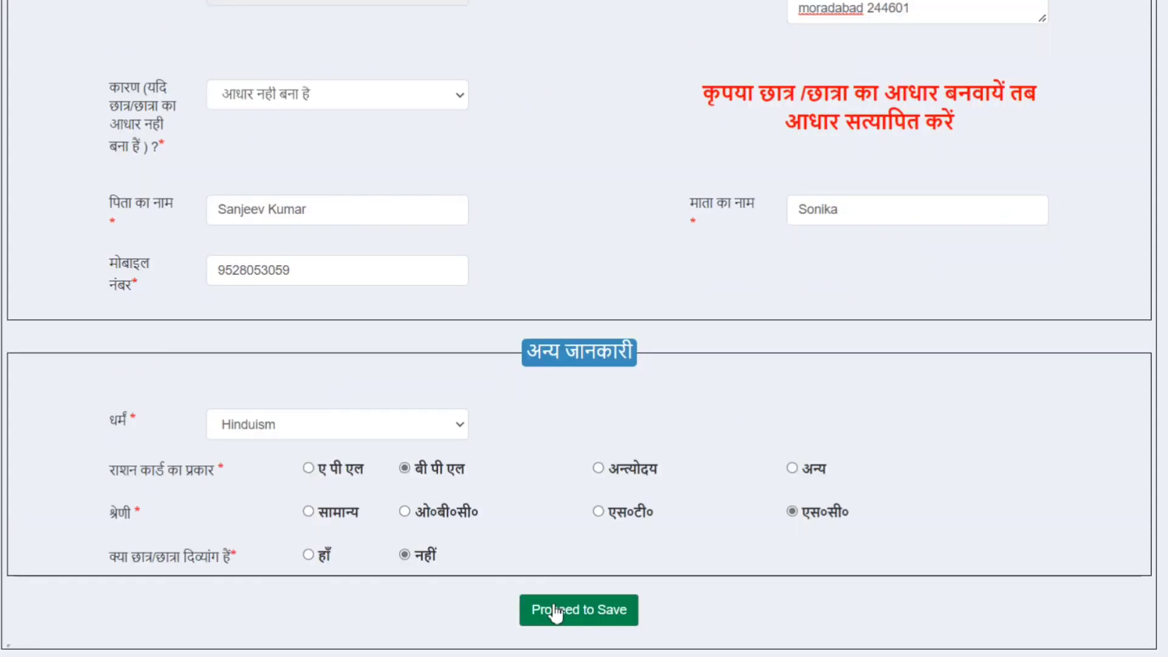
click(554, 607)
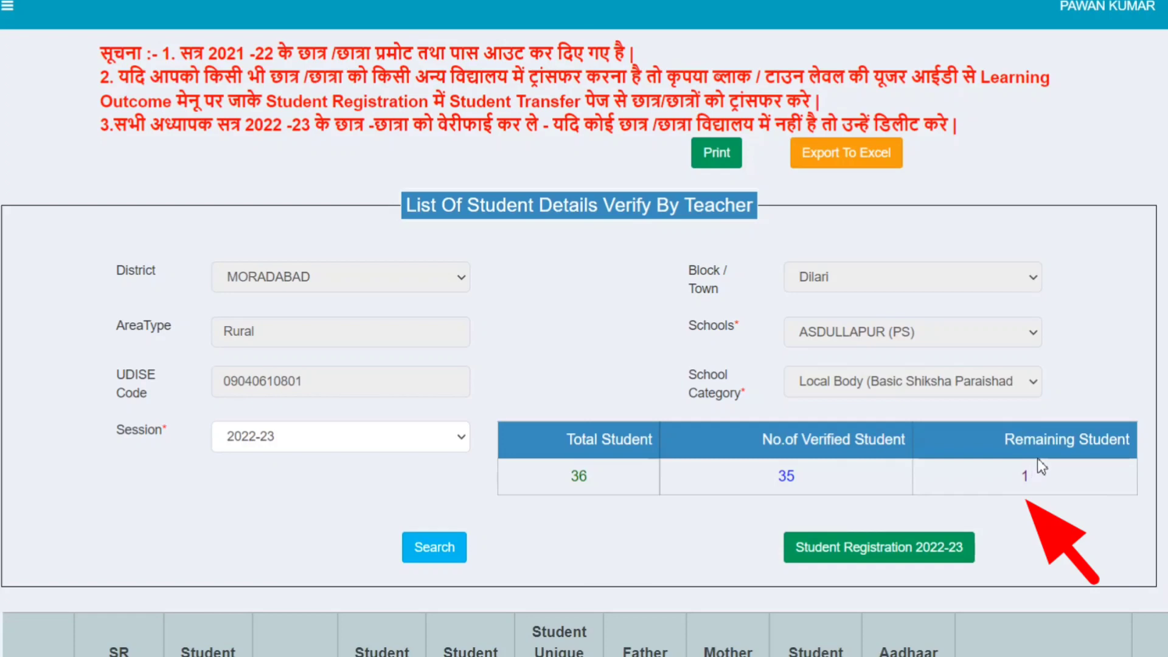
Verify the last unverified student's record, bringing the 2022-23 summary to 36 of 36 verified.
scroll(1038, 459, down, 9)
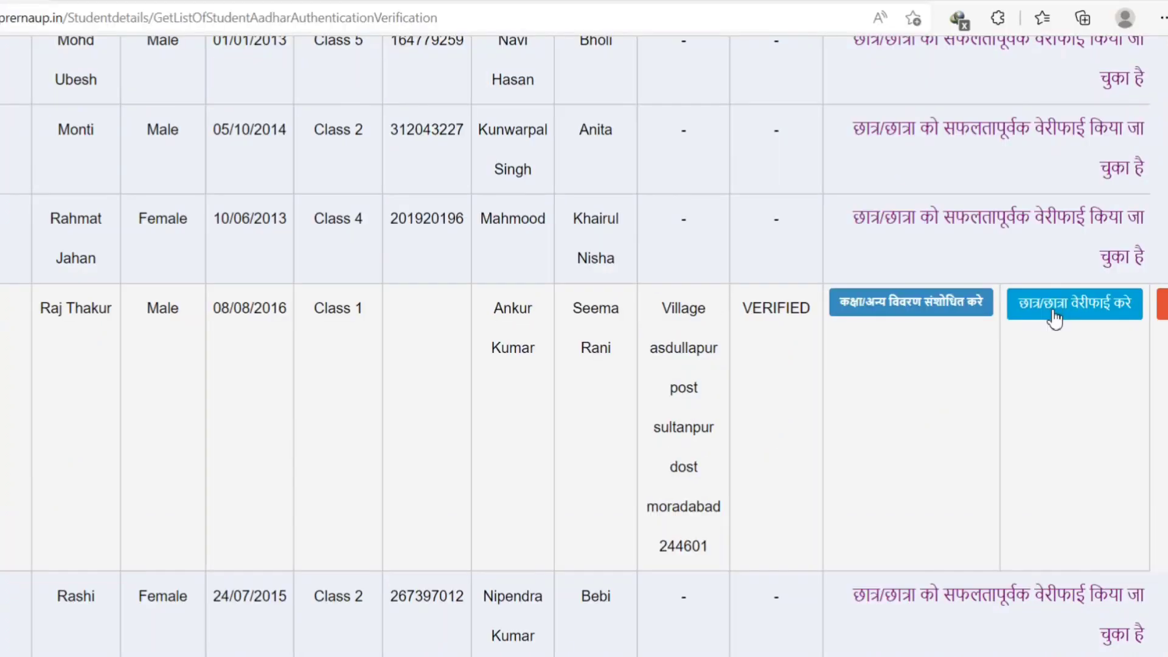
click(1055, 318)
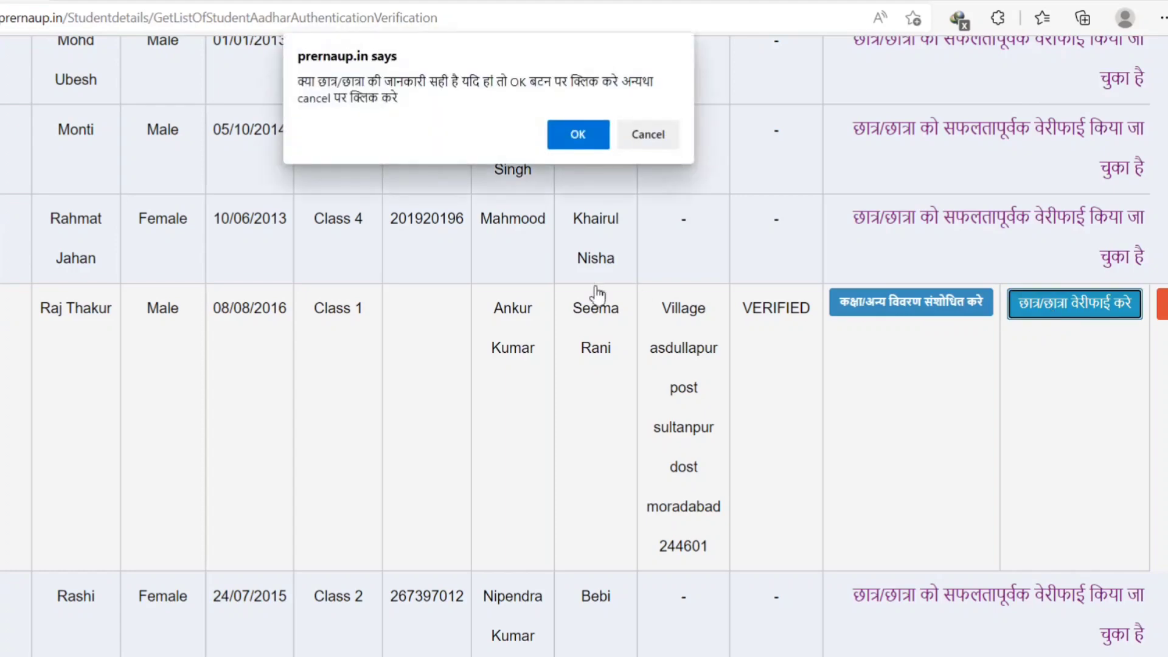
click(587, 138)
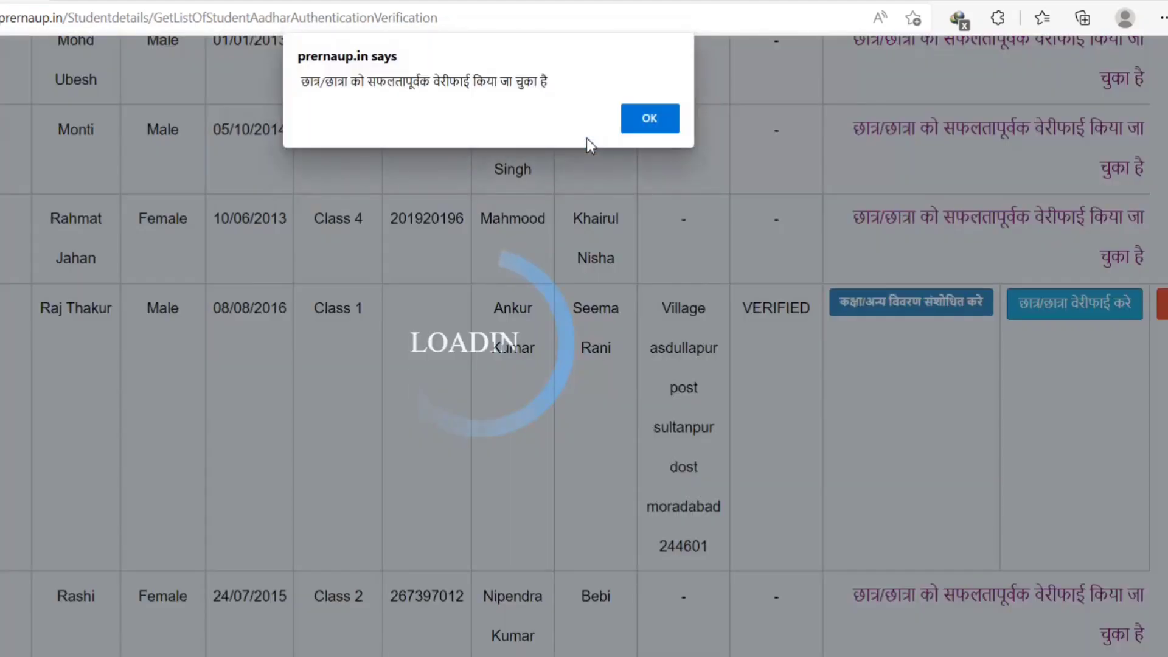
click(648, 122)
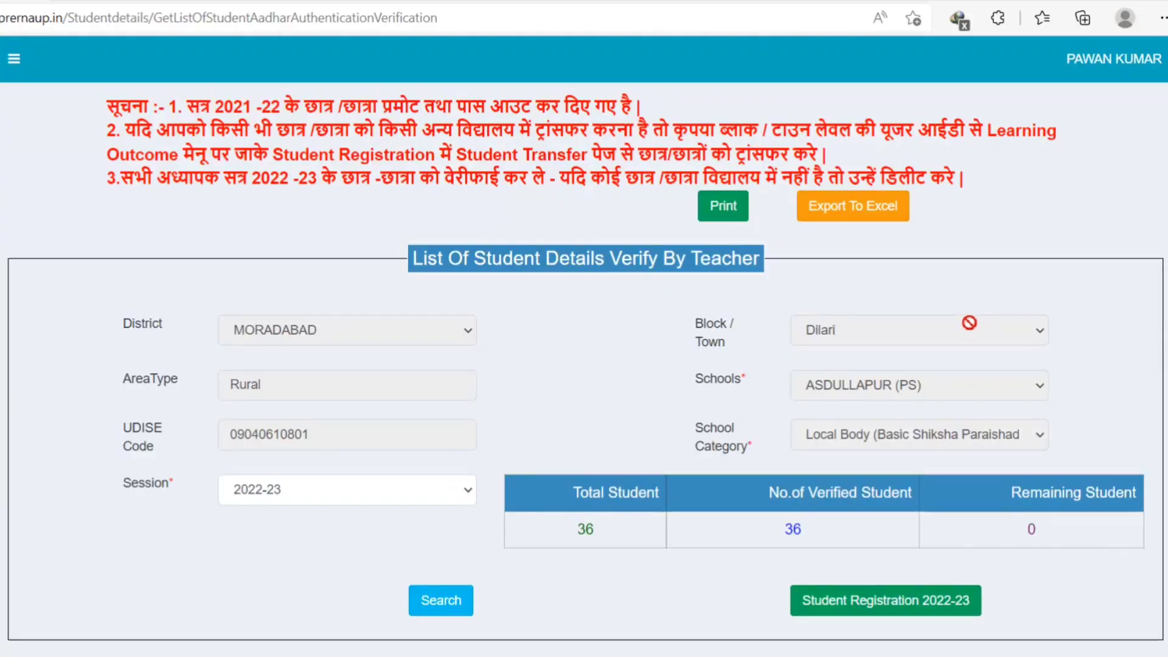